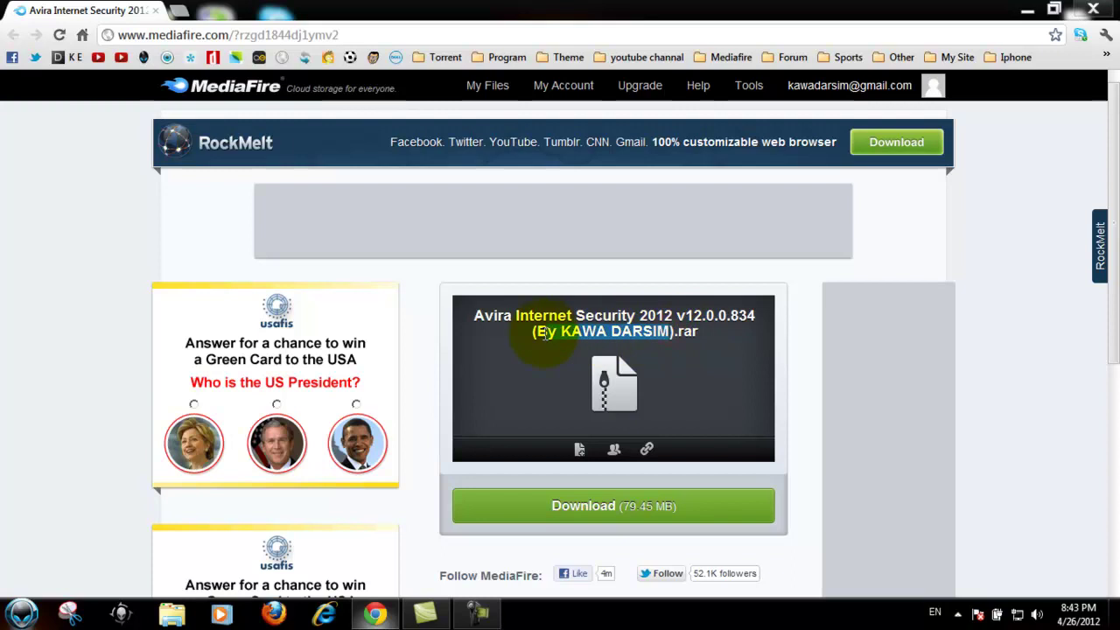
left_click(546, 363)
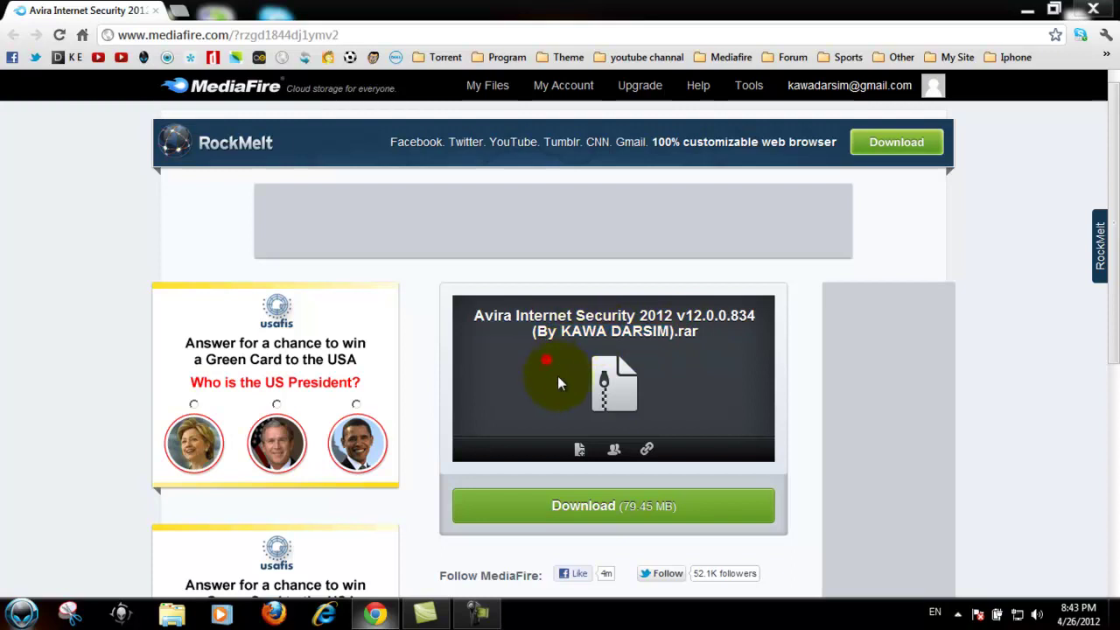
left_click(628, 508)
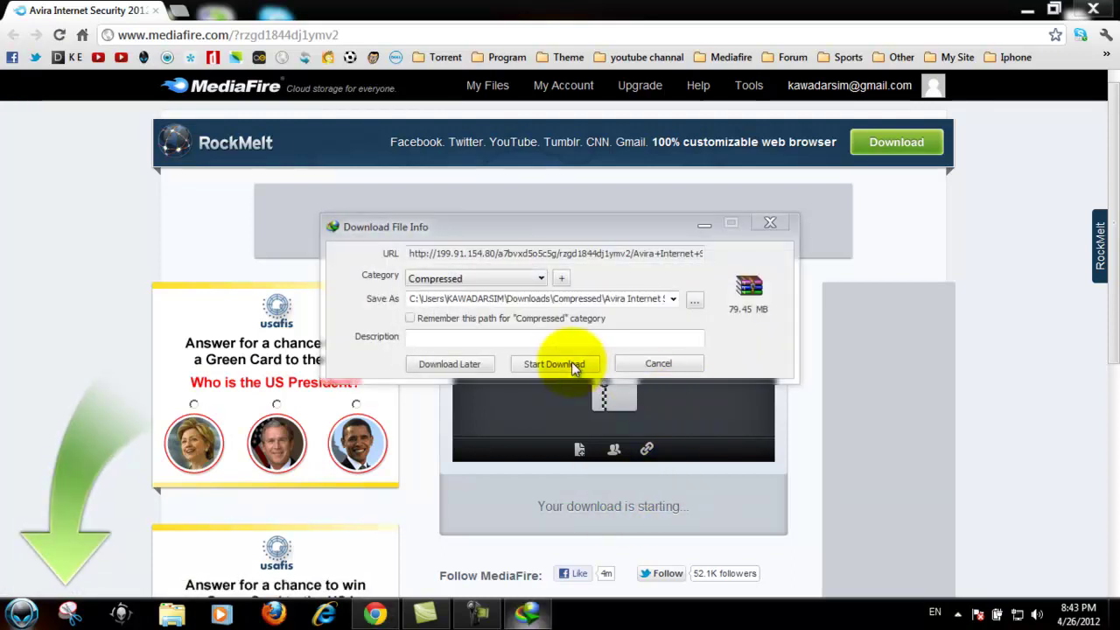
left_click(1026, 11)
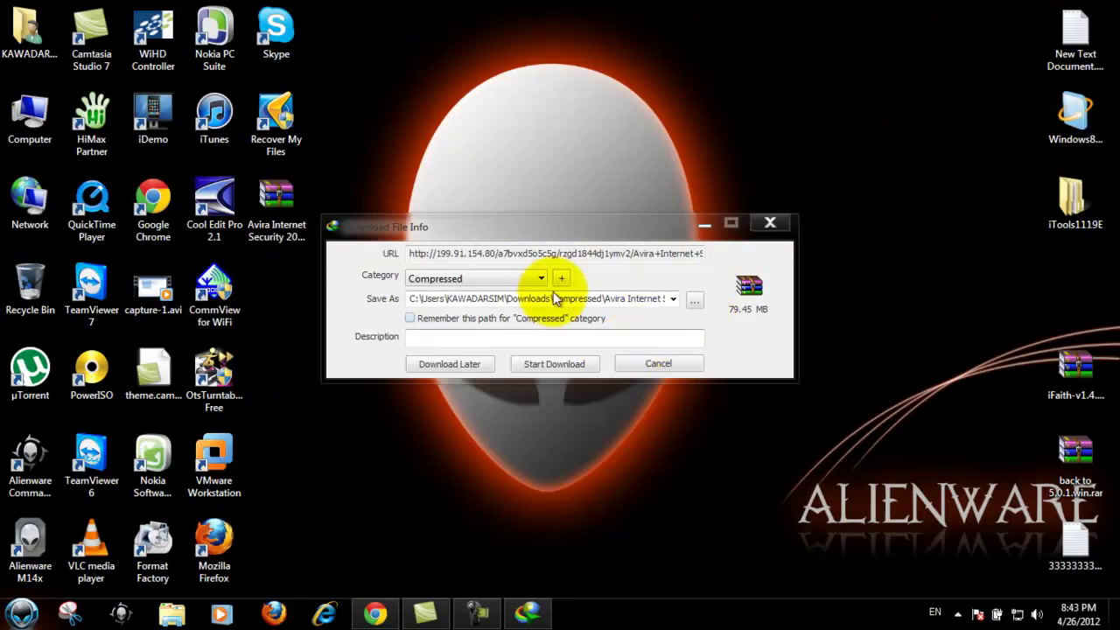
left_click_drag(570, 229, 629, 218)
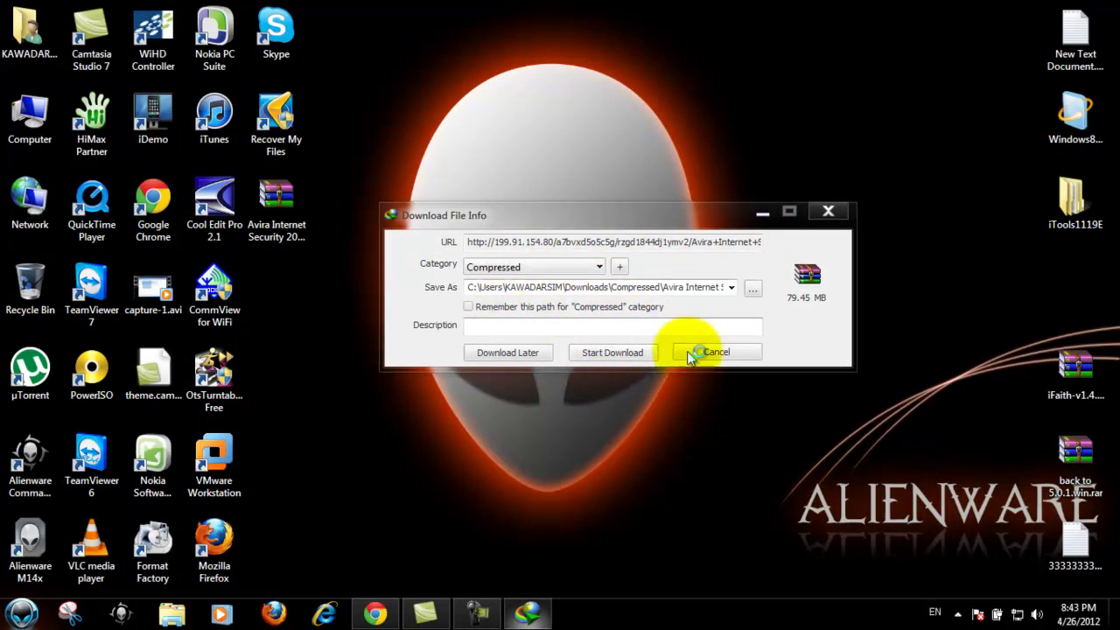
left_click(716, 353)
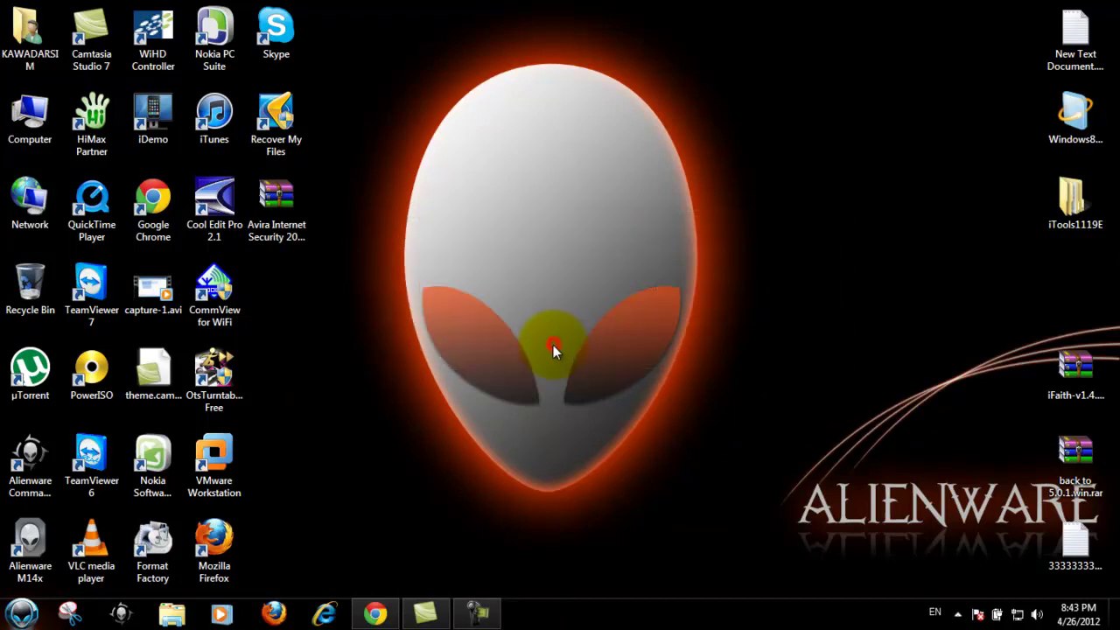
Move the Avira Internet Security 2012 archive to the middle of the desktop and extract its contents onto the desktop
left_click_drag(294, 207, 602, 207)
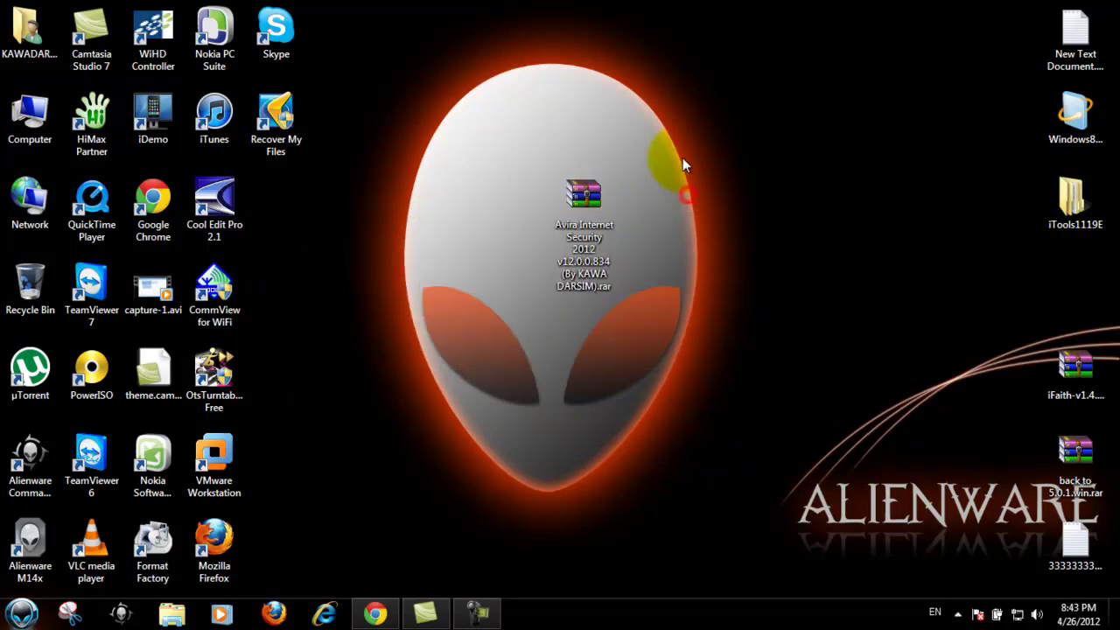
left_click(484, 284)
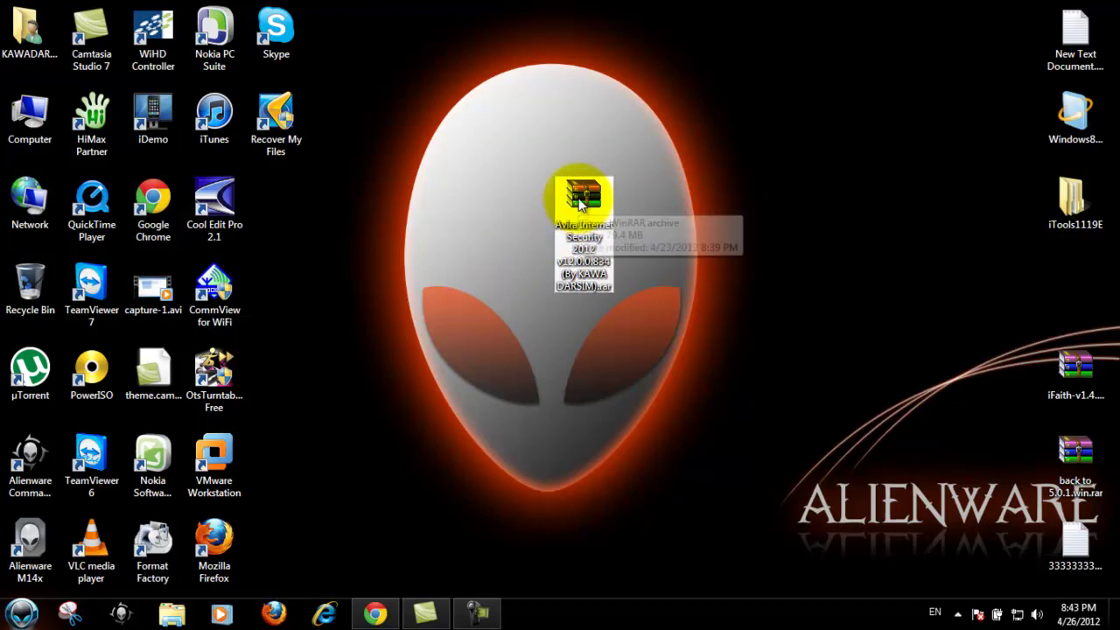
right_click(581, 203)
left_click(663, 257)
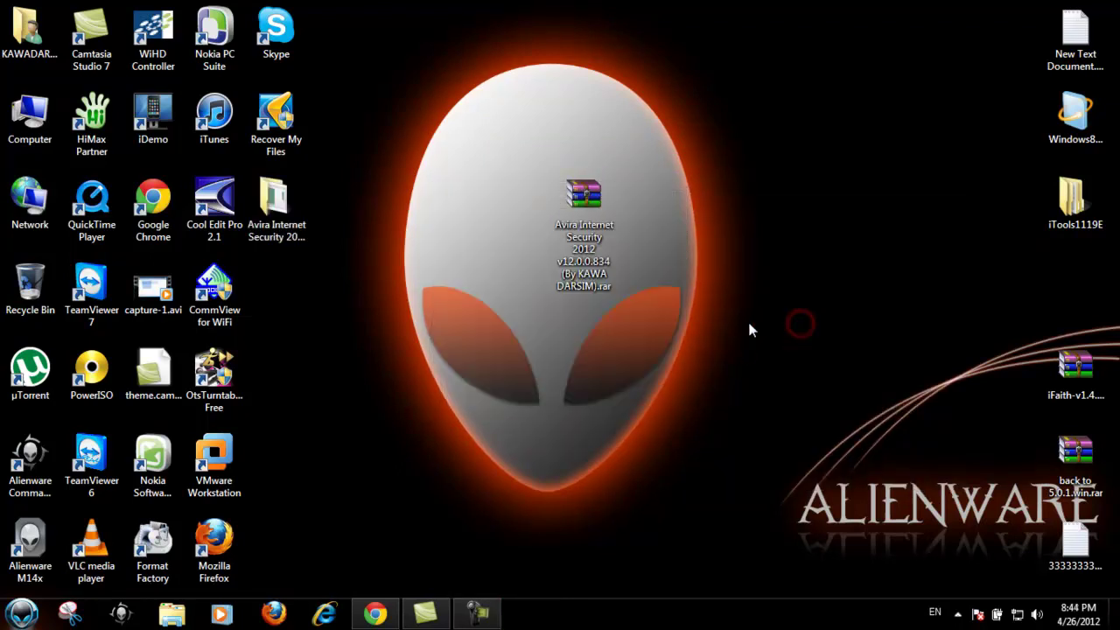
Place the extracted Avira Internet Security 2012 folder beside its archive on the desktop and open it
left_click_drag(290, 199, 529, 207)
left_click(798, 136)
double_click(520, 230)
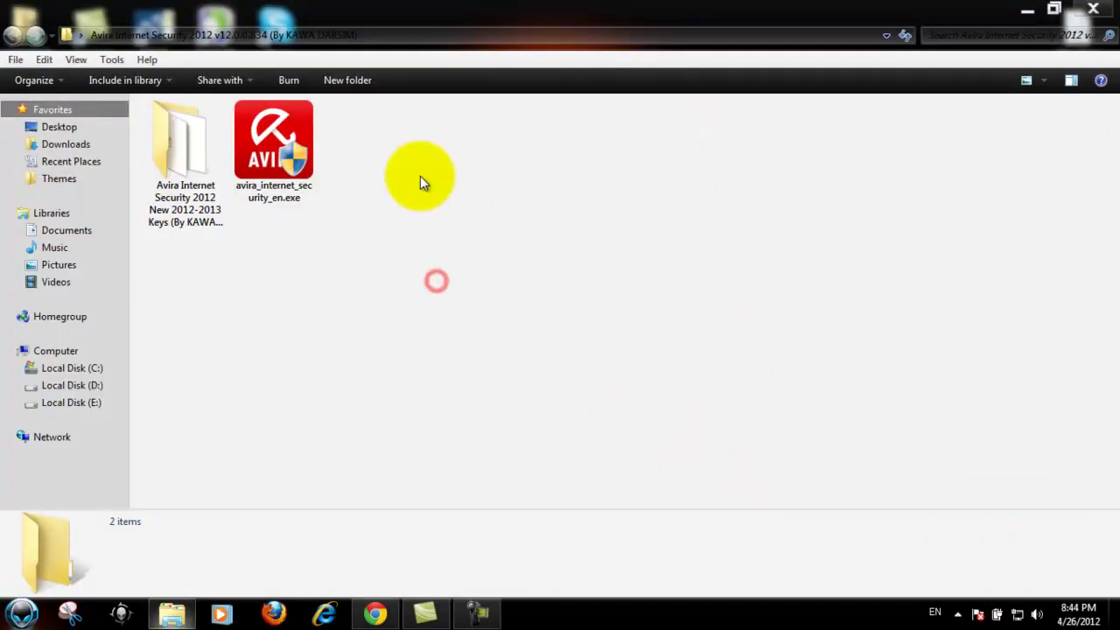
Examine the extracted installer and the license files inside the New 2012-2013 Keys subfolder, and return to the parent folder
left_click_drag(525, 271, 174, 104)
left_click(417, 264)
left_click_drag(464, 286, 170, 134)
left_click(354, 254)
left_click(284, 155)
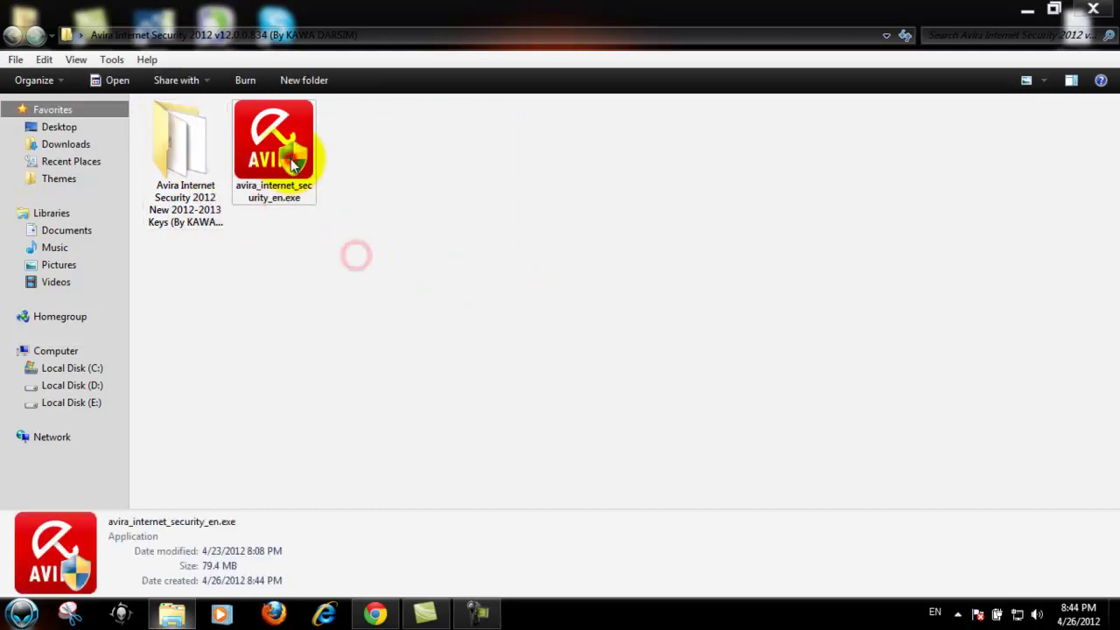
left_click(181, 147)
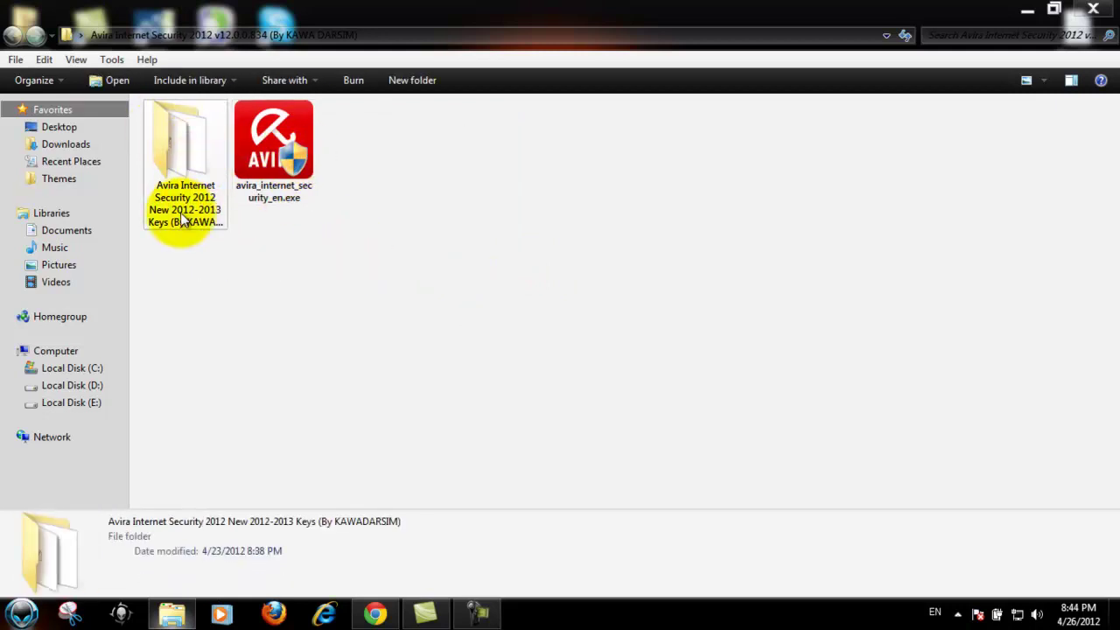
double_click(183, 162)
left_click(407, 253)
left_click_drag(562, 267, 151, 168)
left_click(400, 277)
left_click_drag(548, 248, 180, 131)
left_click(298, 249)
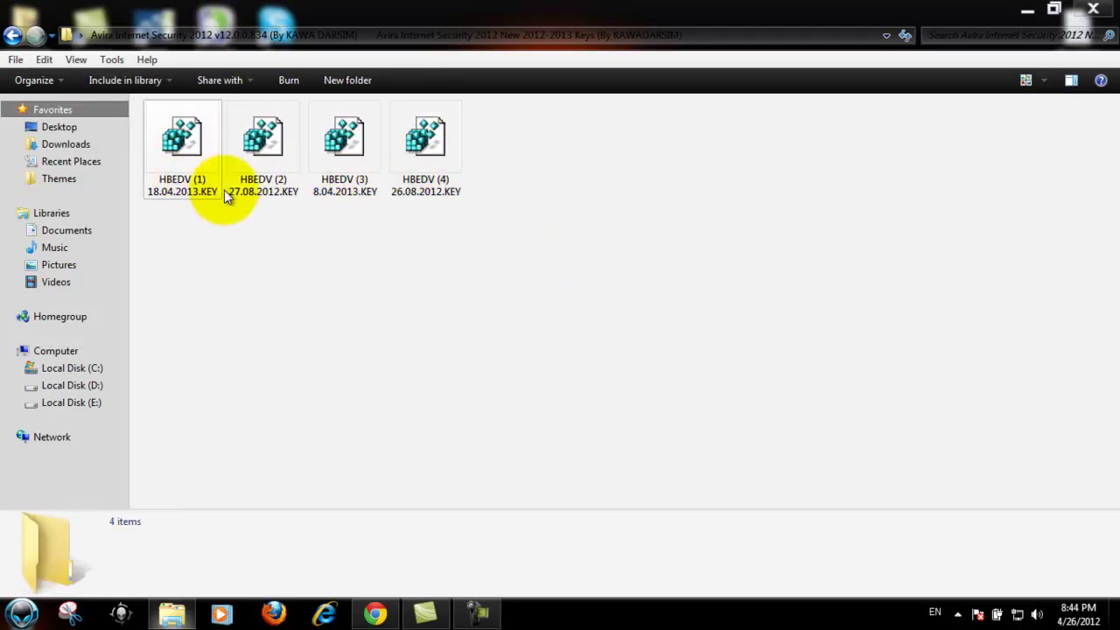
left_click(12, 35)
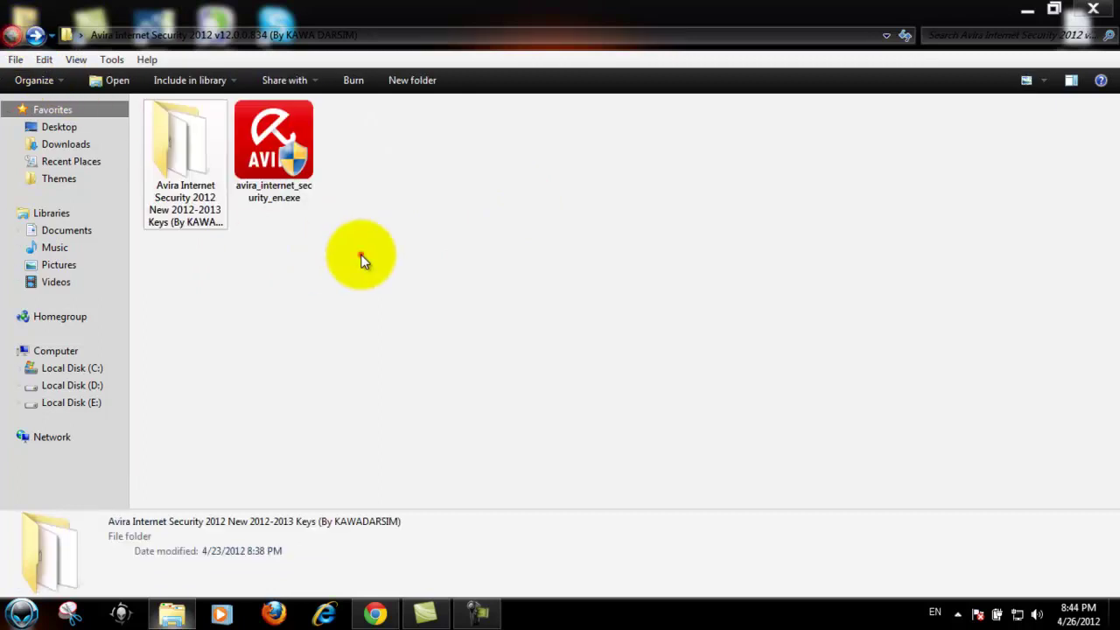
Run avira_internet_security_en.exe as administrator and accept the End User License Agreement for an Express installation
left_click(361, 255)
left_click(271, 175)
right_click(276, 139)
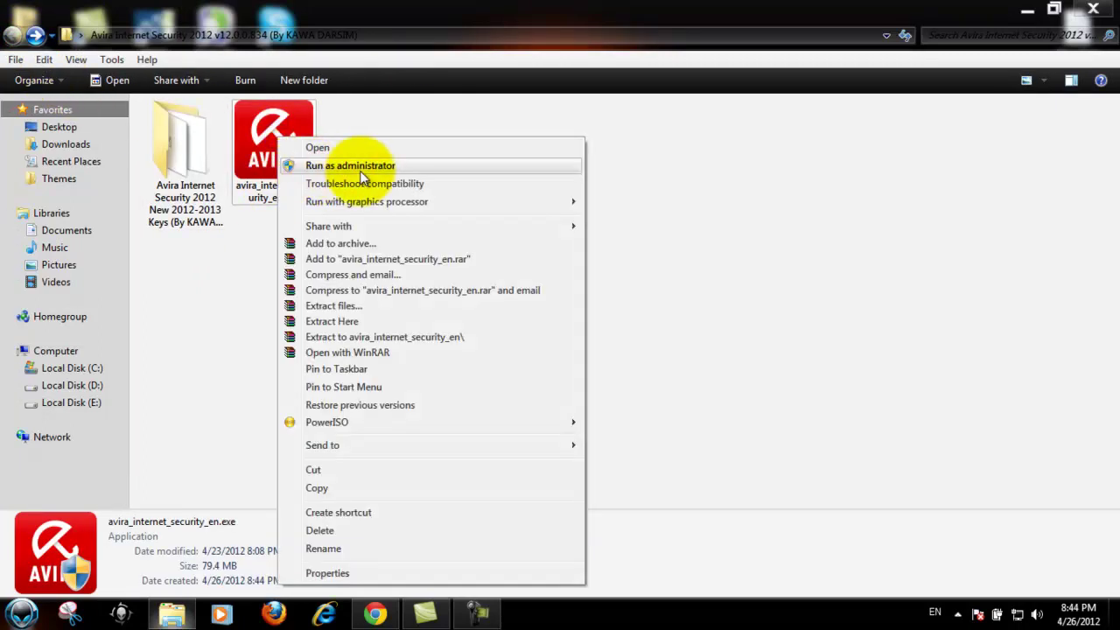
left_click(367, 167)
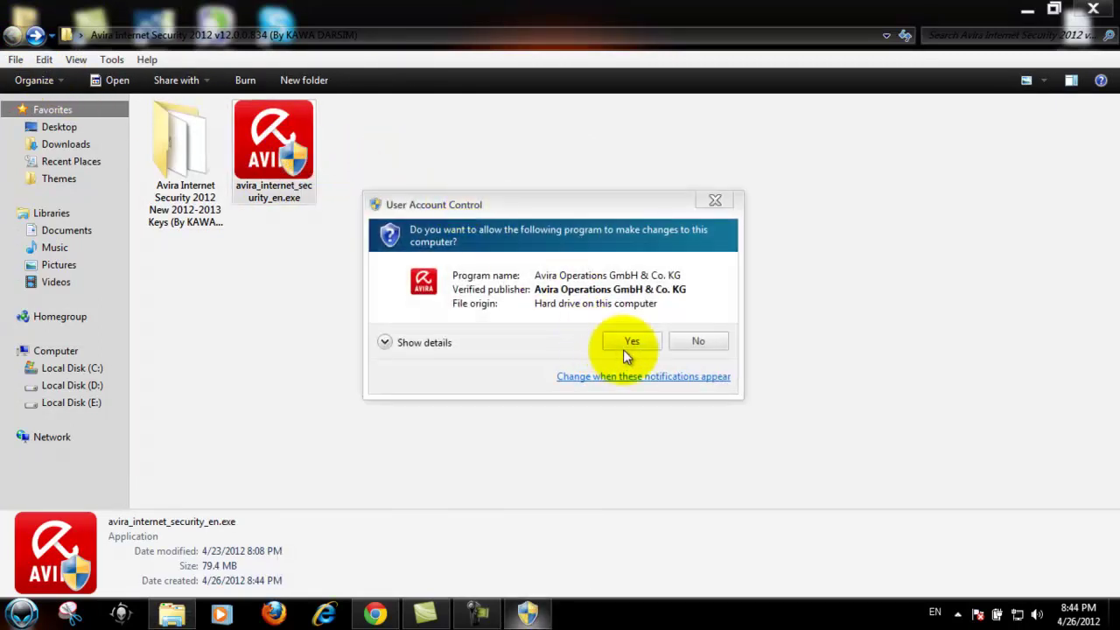
left_click(626, 341)
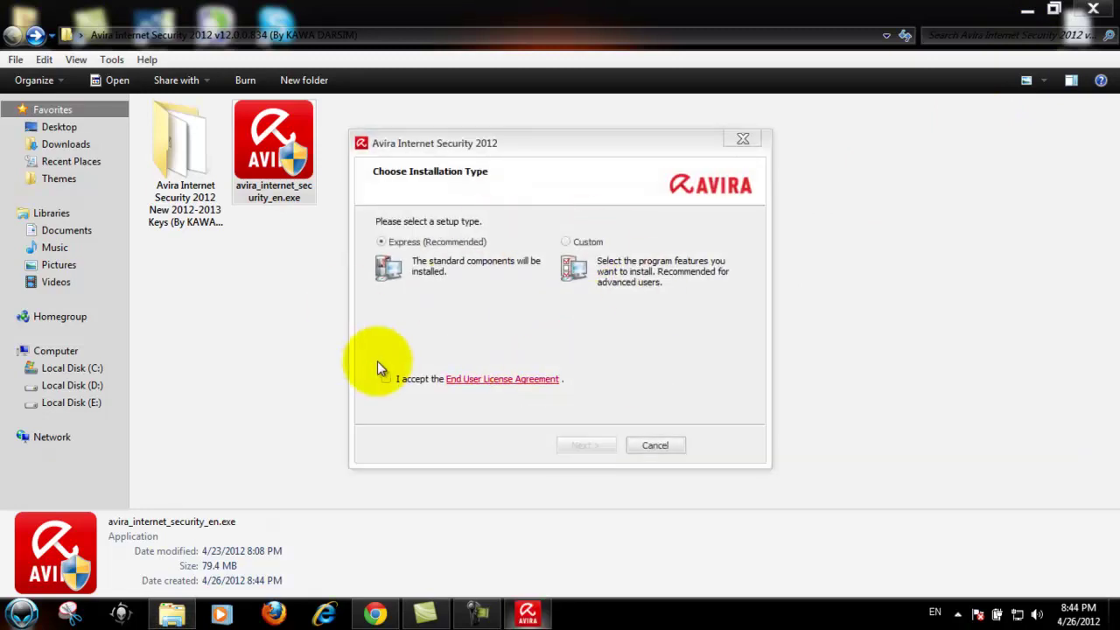
left_click(390, 379)
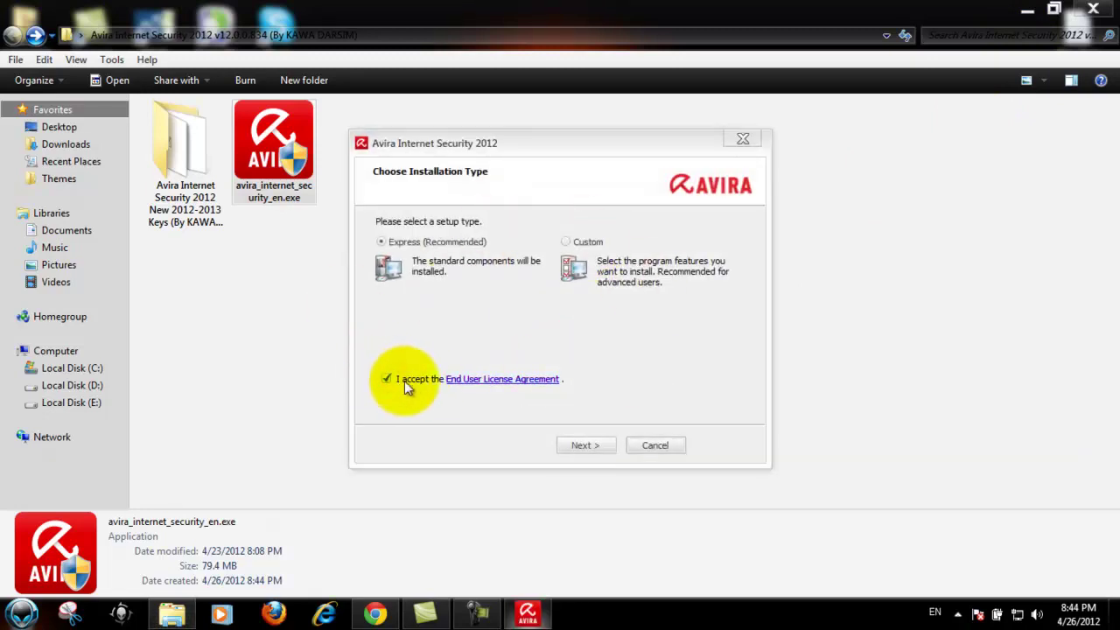
left_click(564, 446)
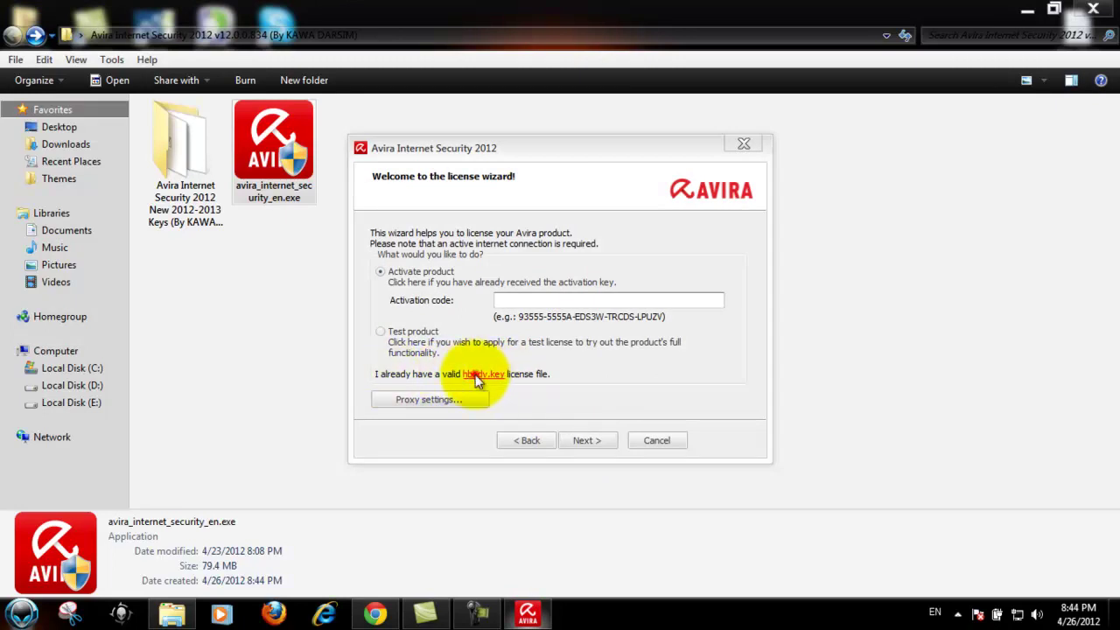
Supply an existing hbedv.key license by loading HBEDV (1) 18.04.2013.KEY from the extracted keys folder on the desktop
left_click(481, 374)
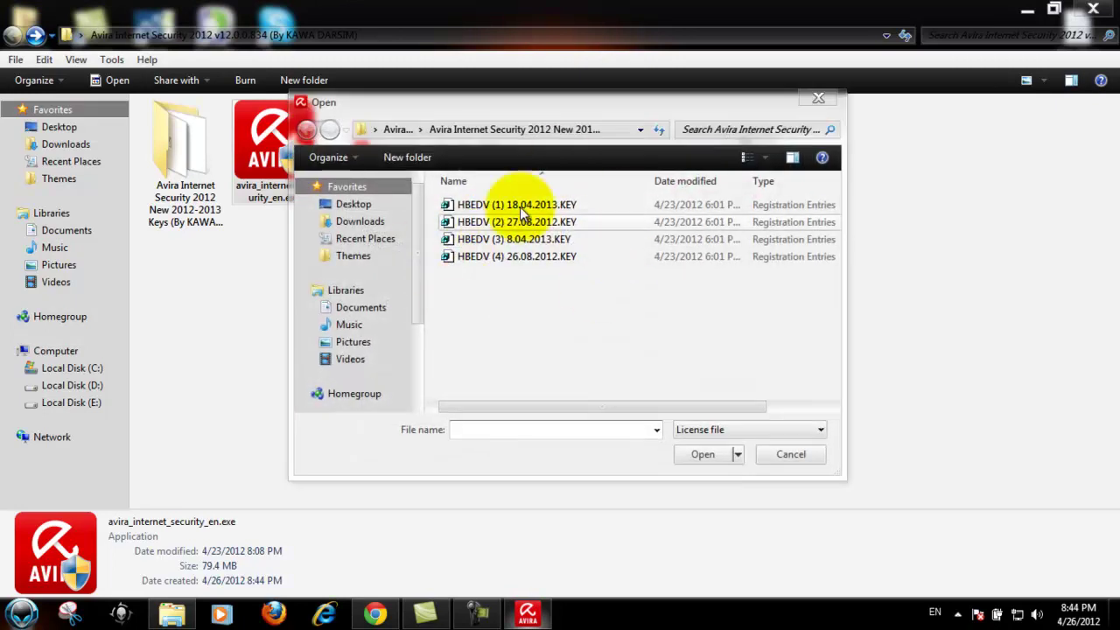
left_click_drag(540, 108, 543, 95)
left_click(349, 208)
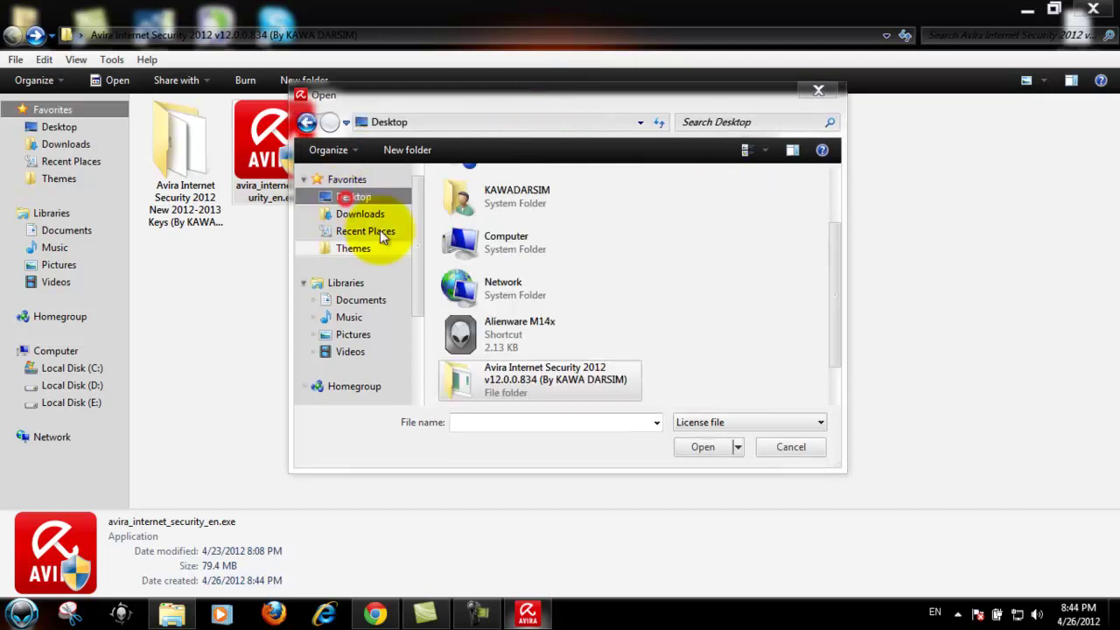
mouse_move(832, 258)
left_mouse_down()
mouse_move(835, 273)
mouse_move(834, 259)
left_mouse_up()
double_click(477, 381)
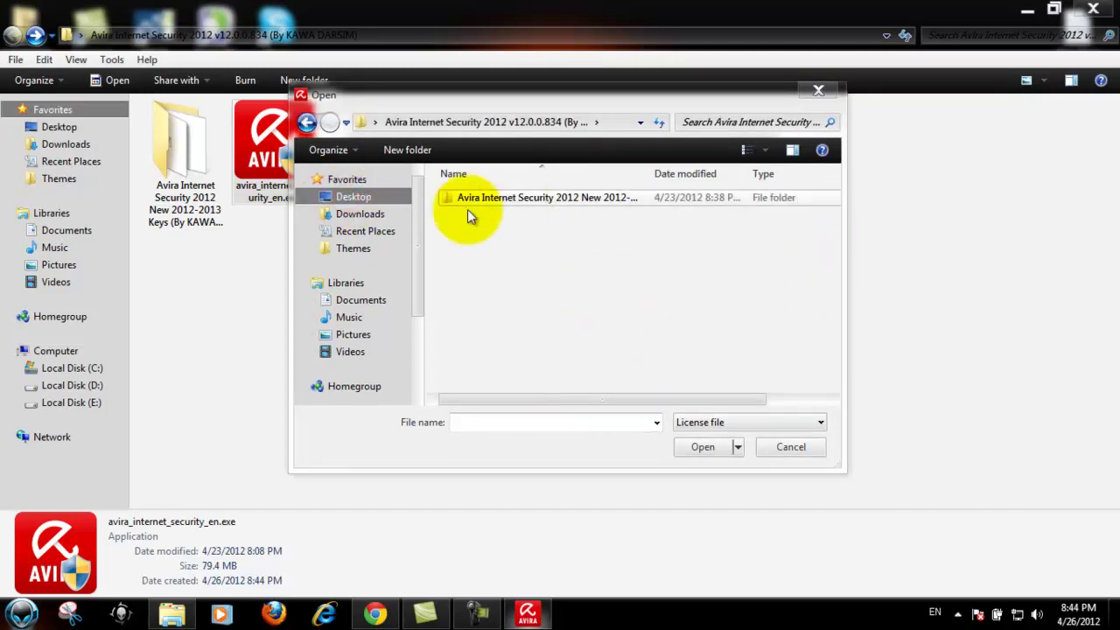
double_click(540, 199)
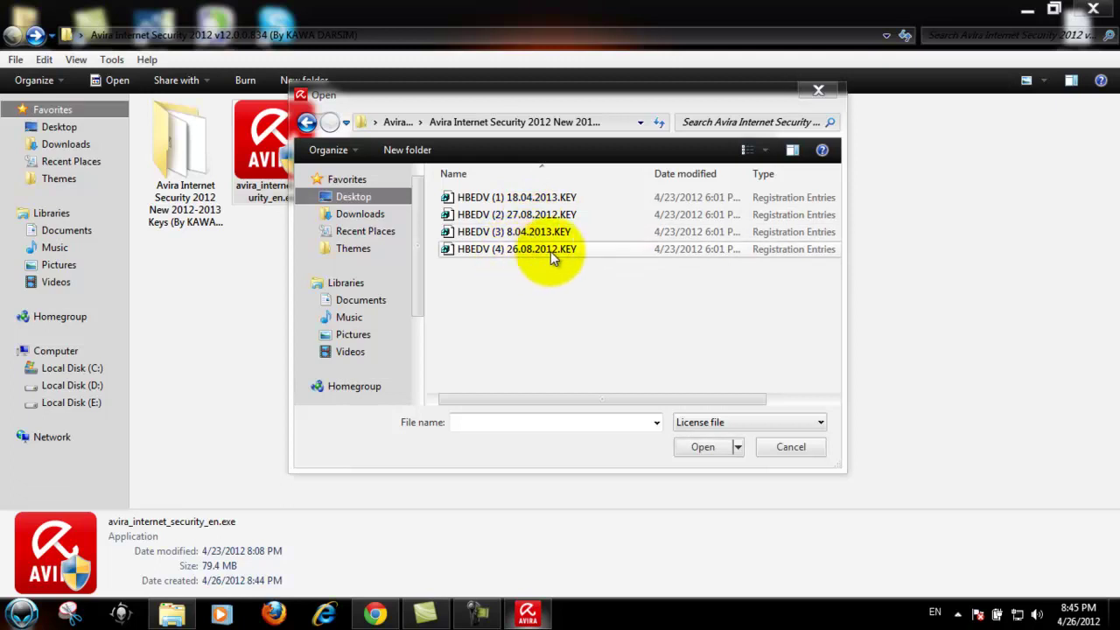
left_click(535, 197)
left_click(701, 446)
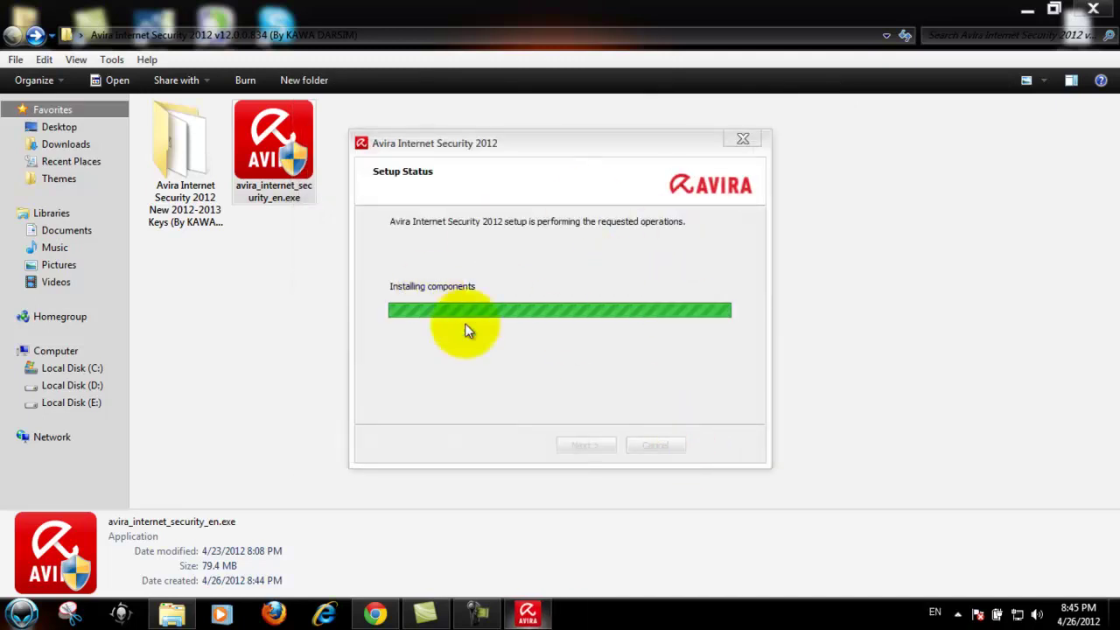
left_click_drag(530, 152, 524, 178)
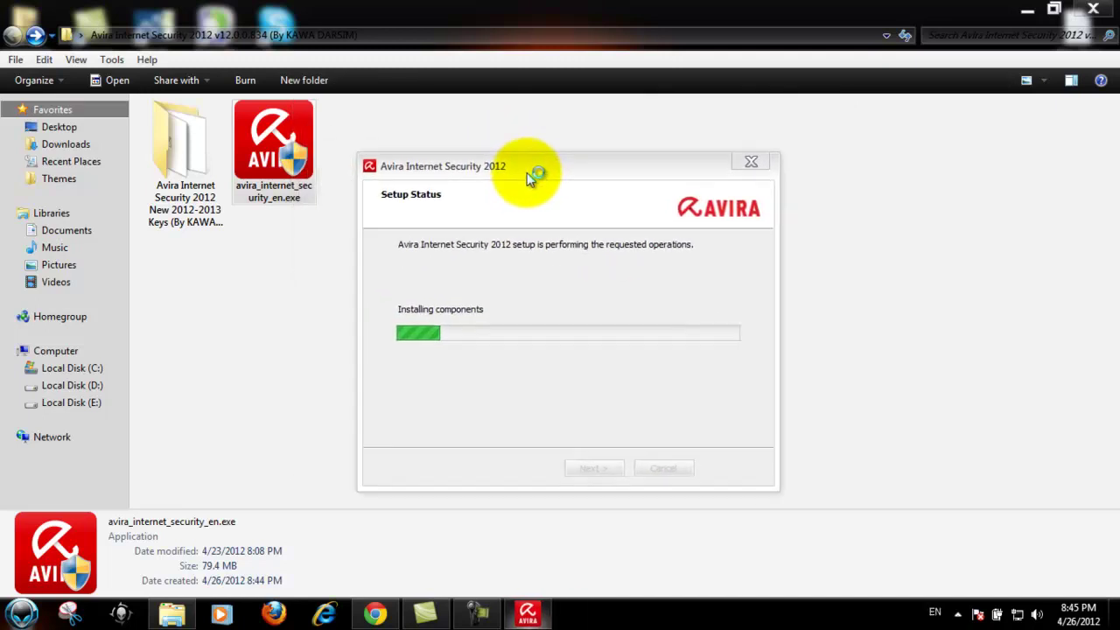
left_click_drag(601, 174, 574, 191)
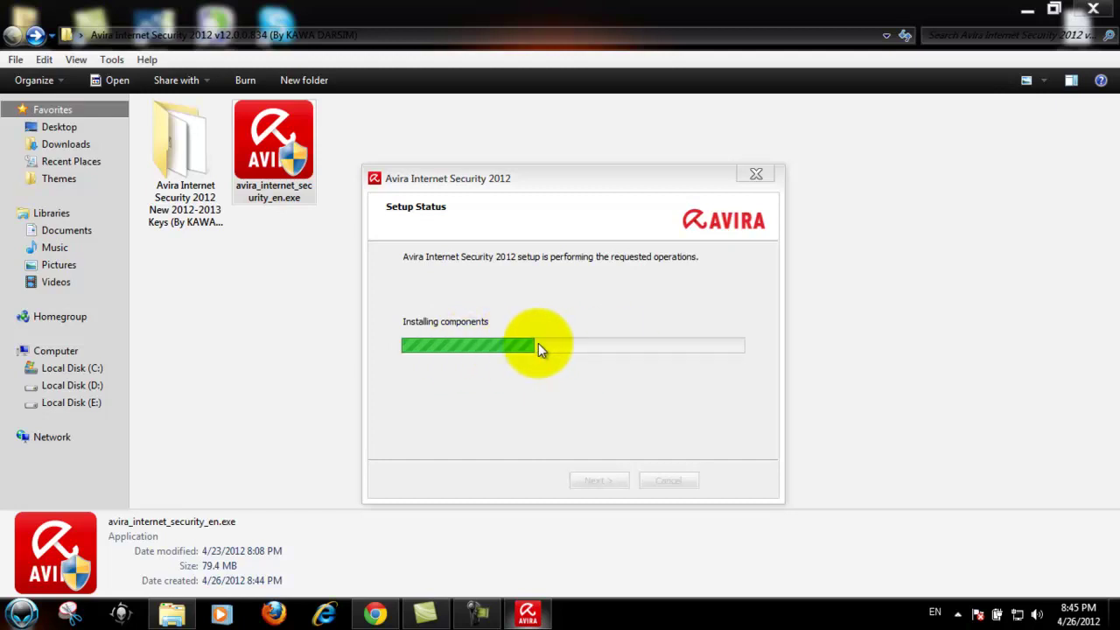
left_click_drag(574, 183, 583, 157)
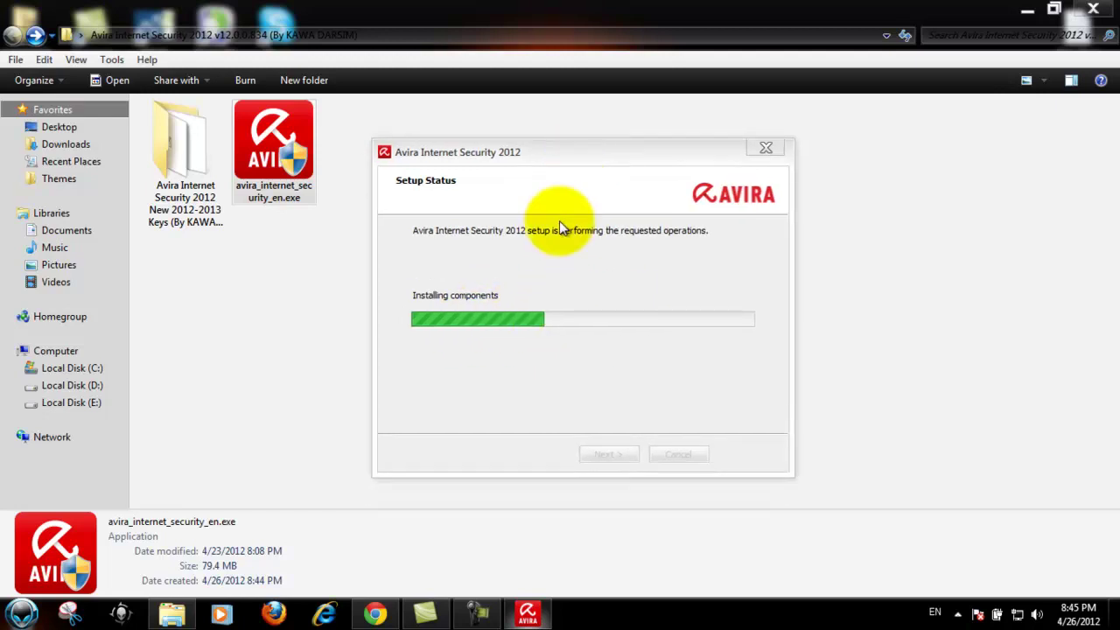
left_click(582, 390)
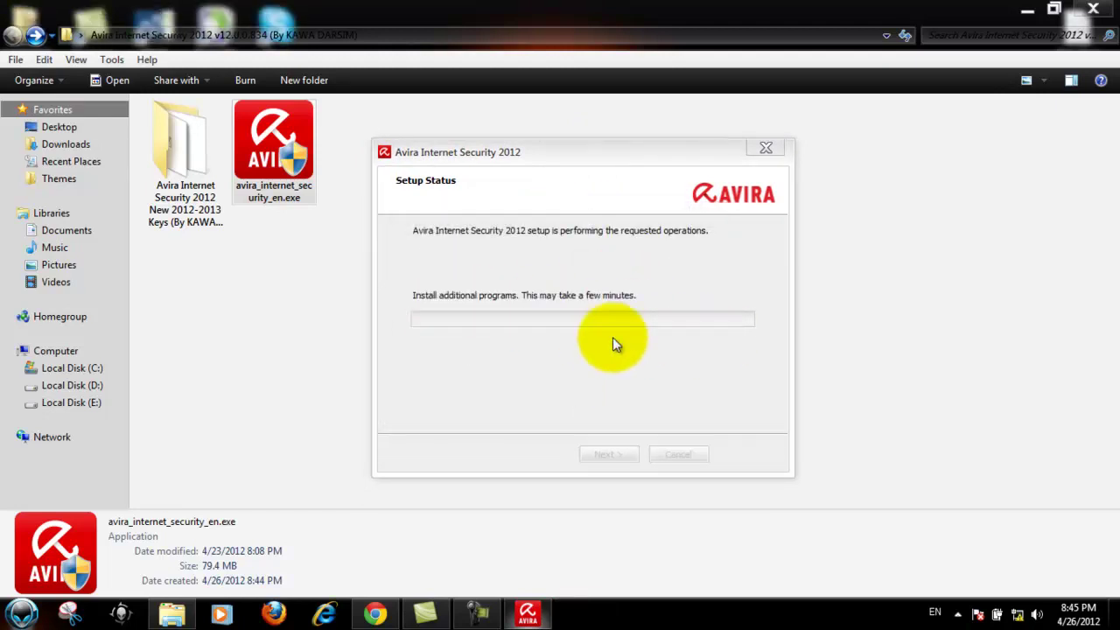
Minimize the folder window and decline the system restart offered by the Avira setup
left_click(1026, 9)
left_click_drag(595, 246, 634, 206)
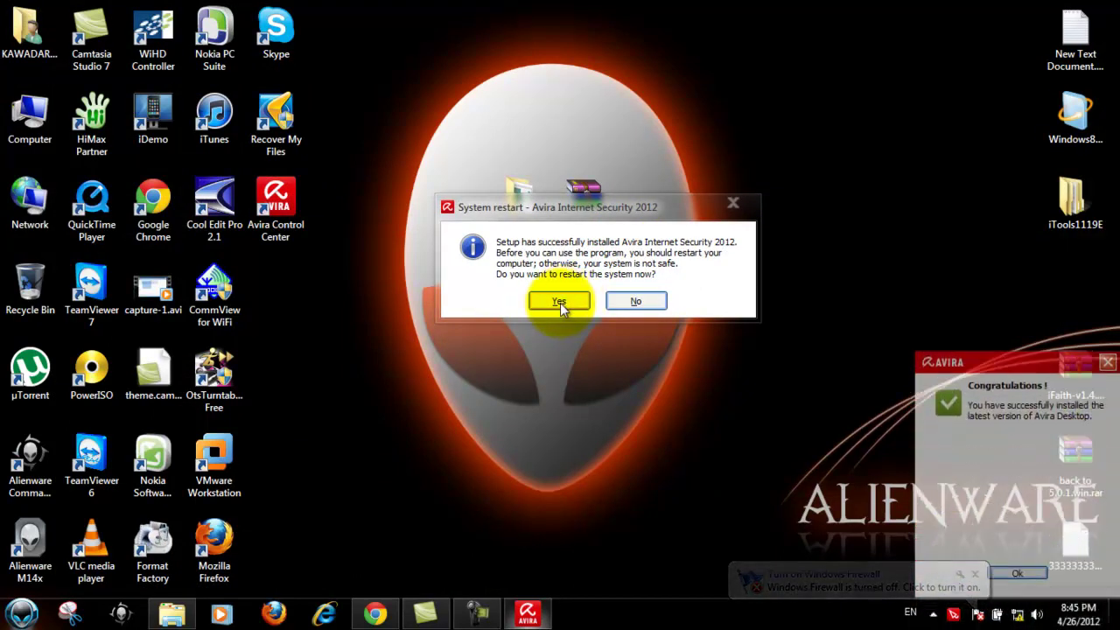
left_click(644, 301)
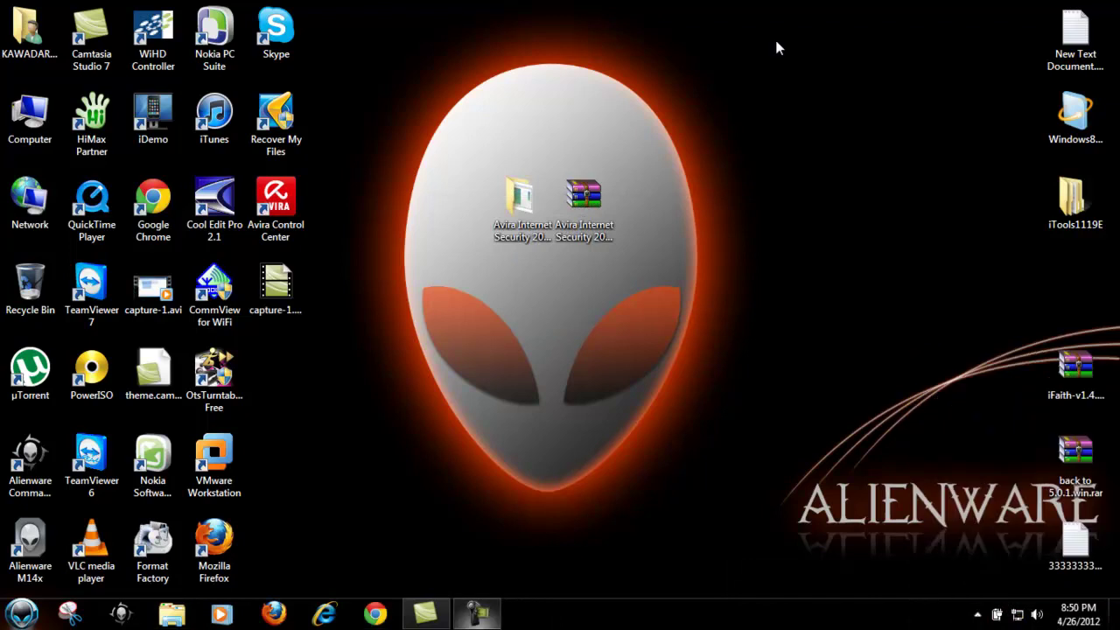
Open the Avira Internet Security 2012 status window from its hidden notification-area entry
left_click_drag(785, 27, 429, 426)
left_click(979, 615)
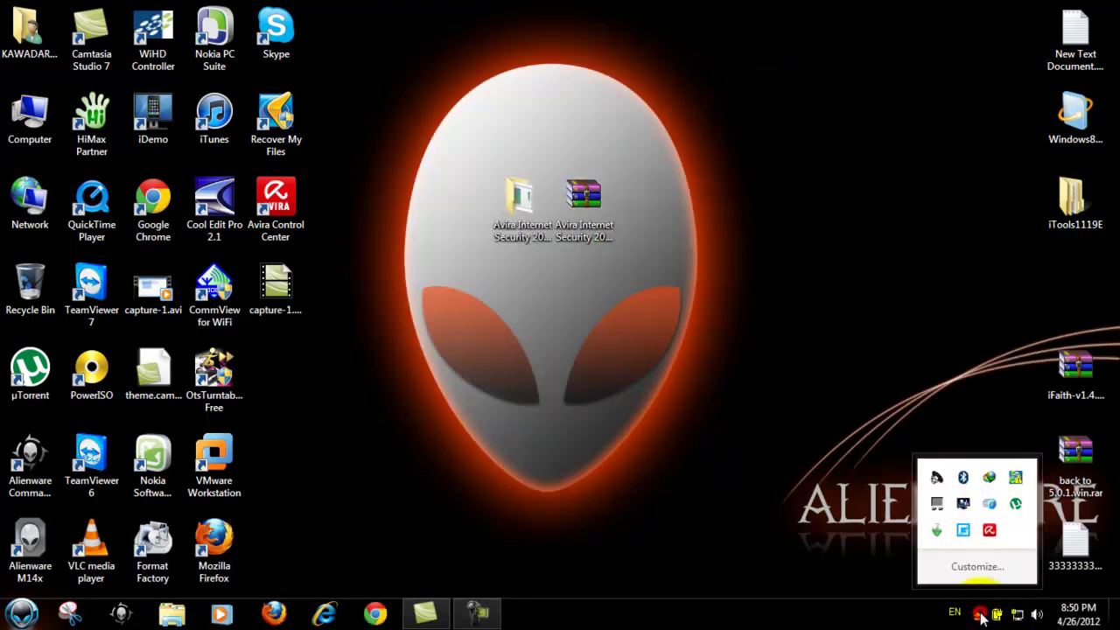
double_click(987, 531)
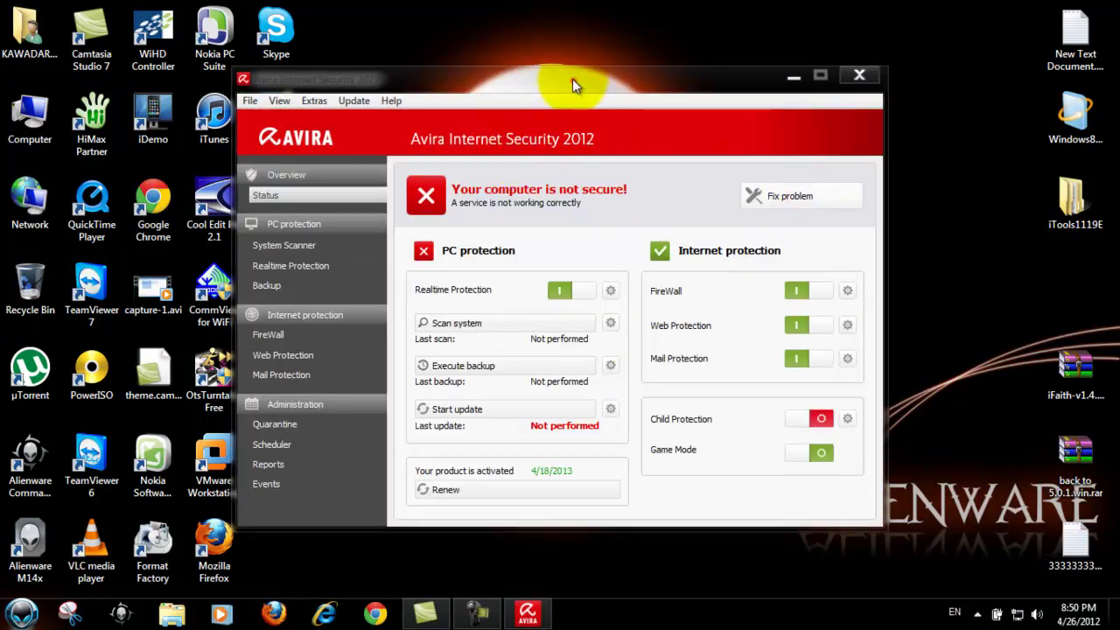
left_click_drag(573, 80, 570, 62)
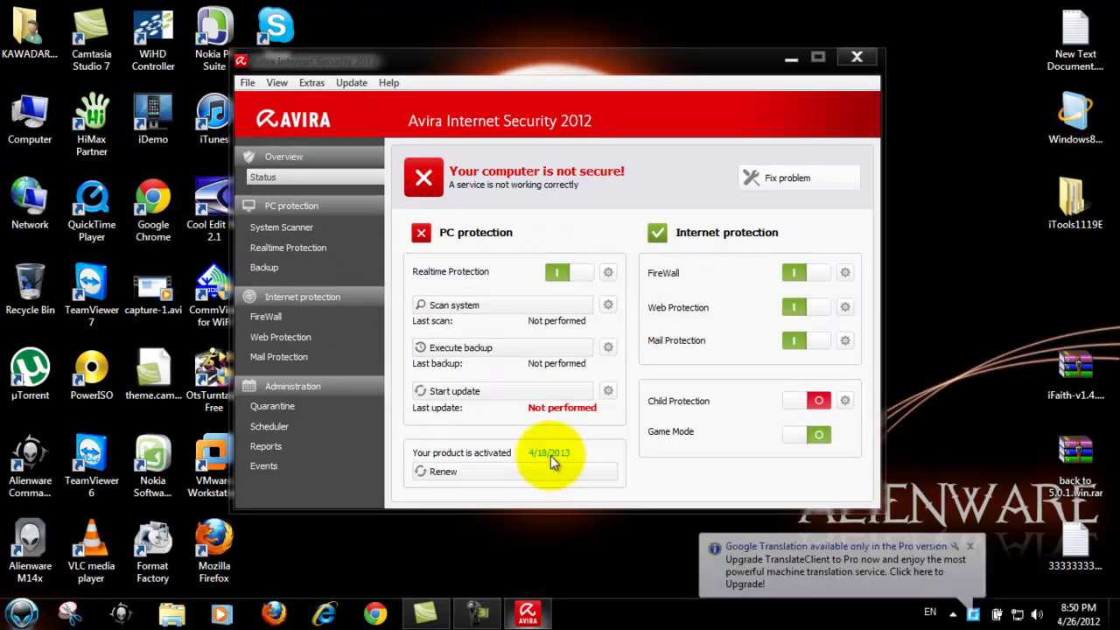
Dismiss the Google Translation notification and start the Avira product update
left_click(969, 546)
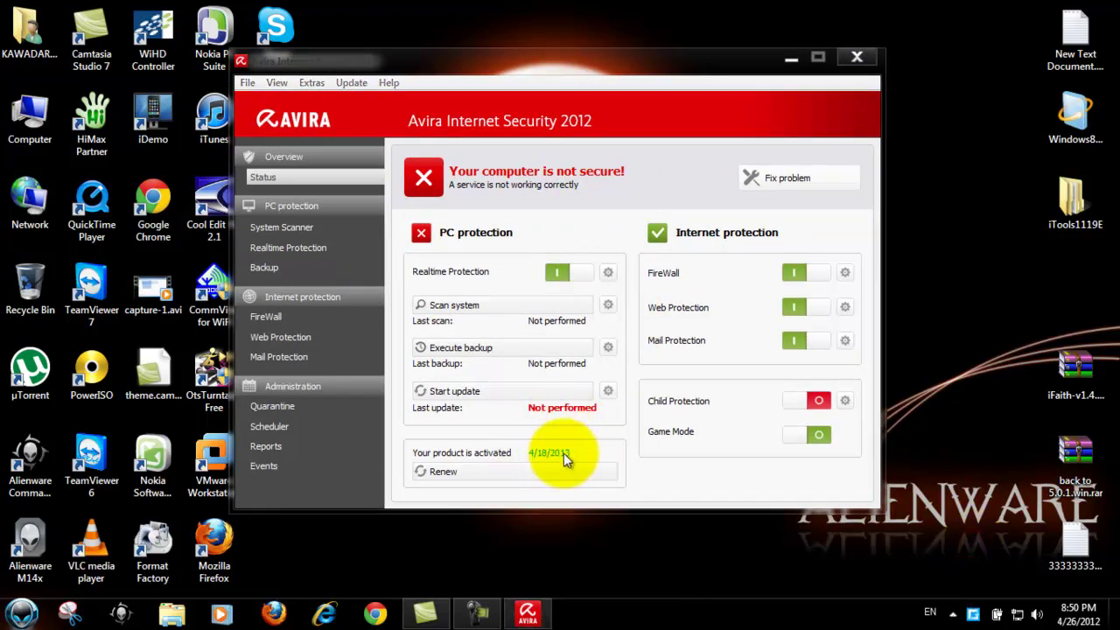
left_click(486, 396)
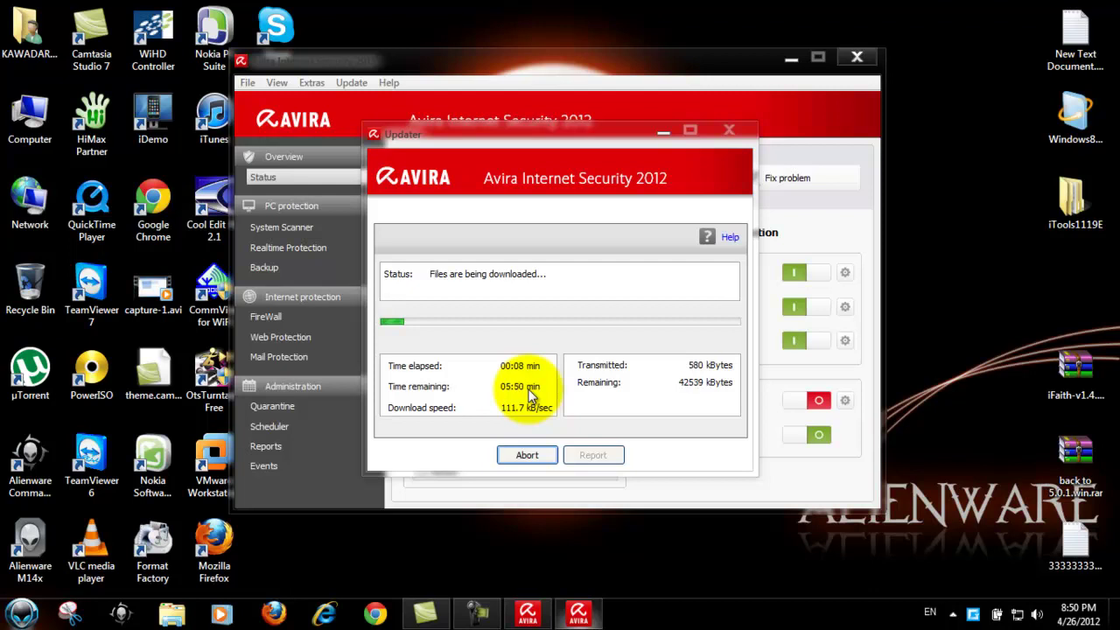
mouse_move(578, 142)
left_mouse_down()
mouse_move(582, 89)
mouse_move(582, 170)
mouse_move(581, 133)
left_mouse_up()
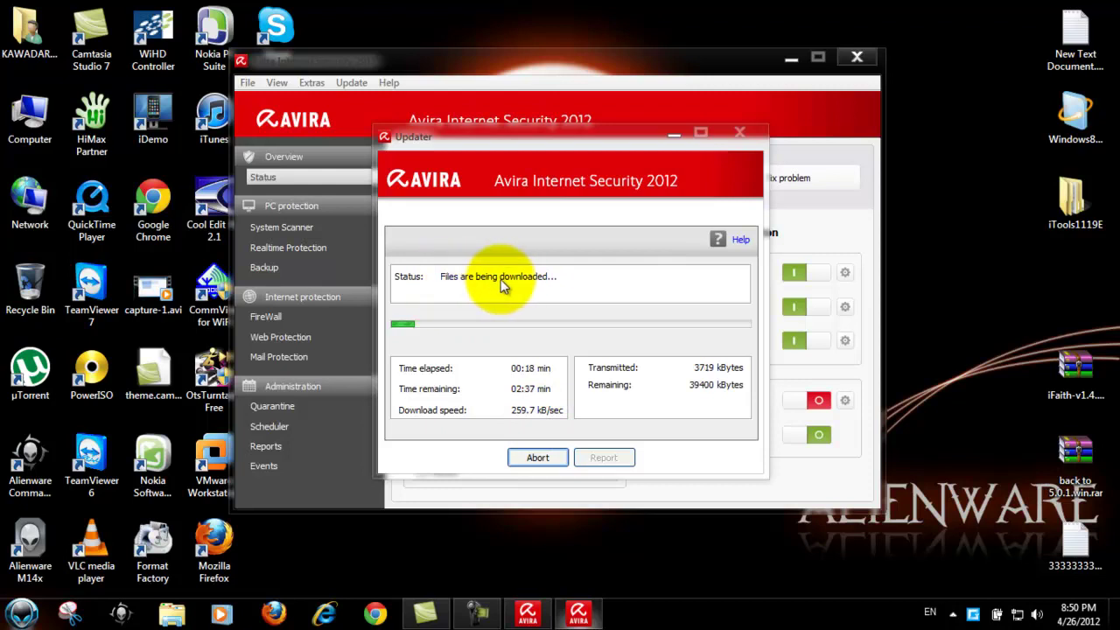
Open the keys folder inside the extracted Avira folder on the desktop and look over its HBEDV license files in a maximized window
left_click_drag(592, 139, 631, 216)
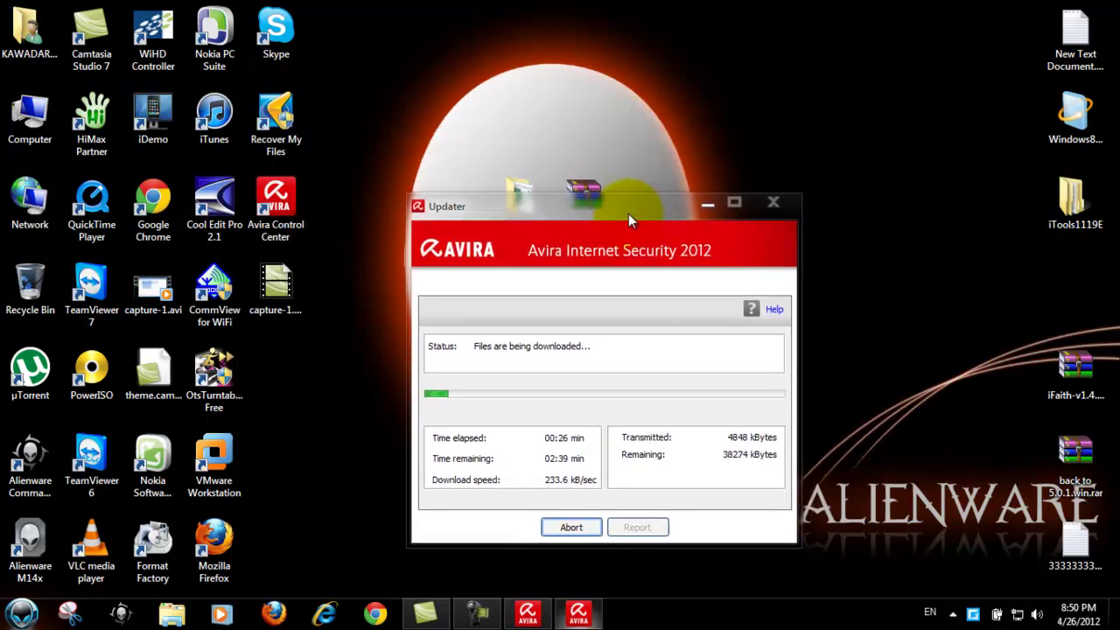
double_click(518, 186)
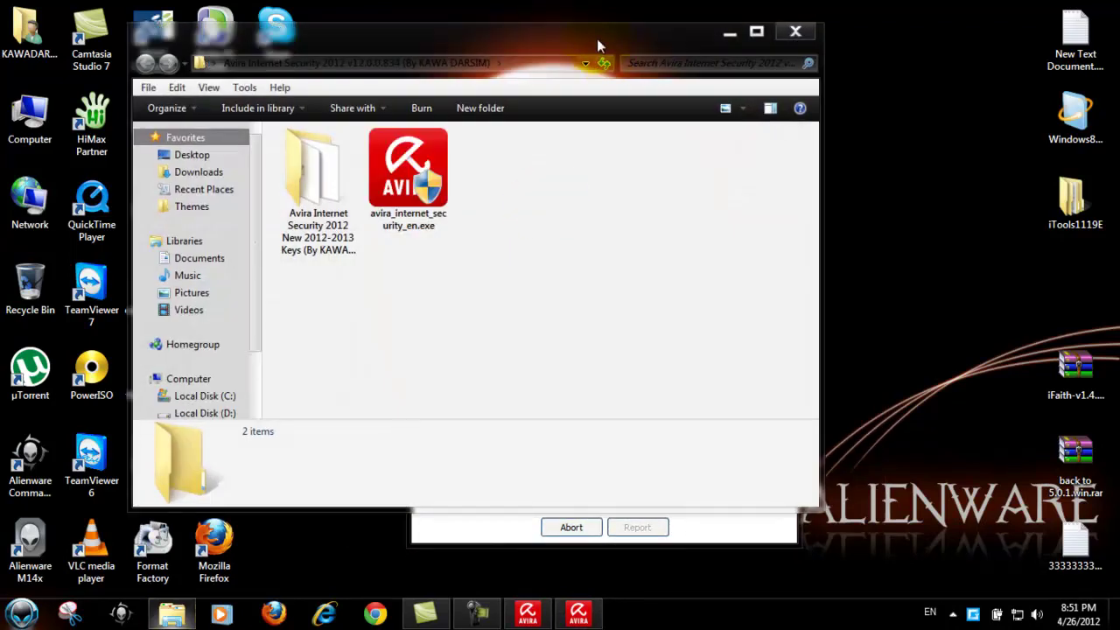
double_click(347, 160)
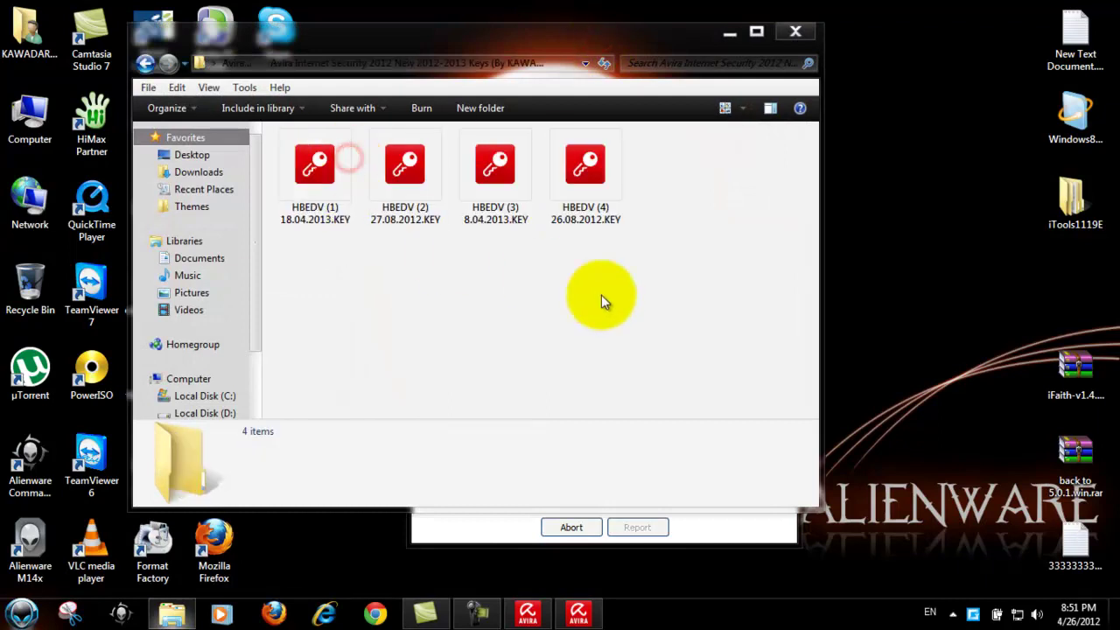
left_click_drag(647, 295, 371, 169)
left_click(437, 285)
double_click(492, 40)
left_click_drag(617, 254, 181, 96)
left_click_drag(582, 248, 183, 106)
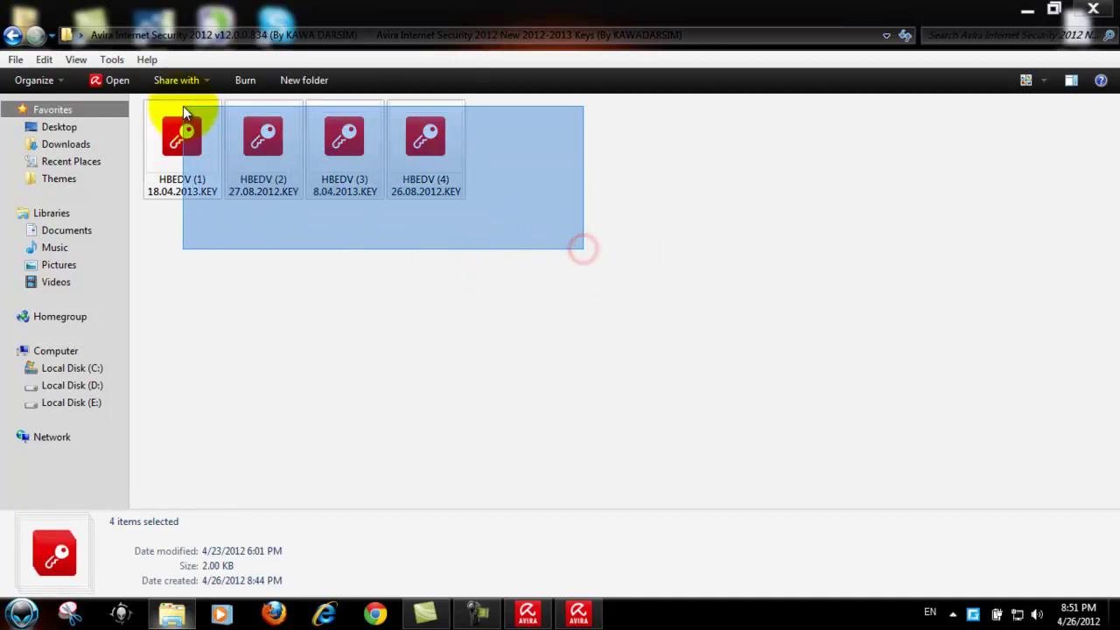
left_click(347, 255)
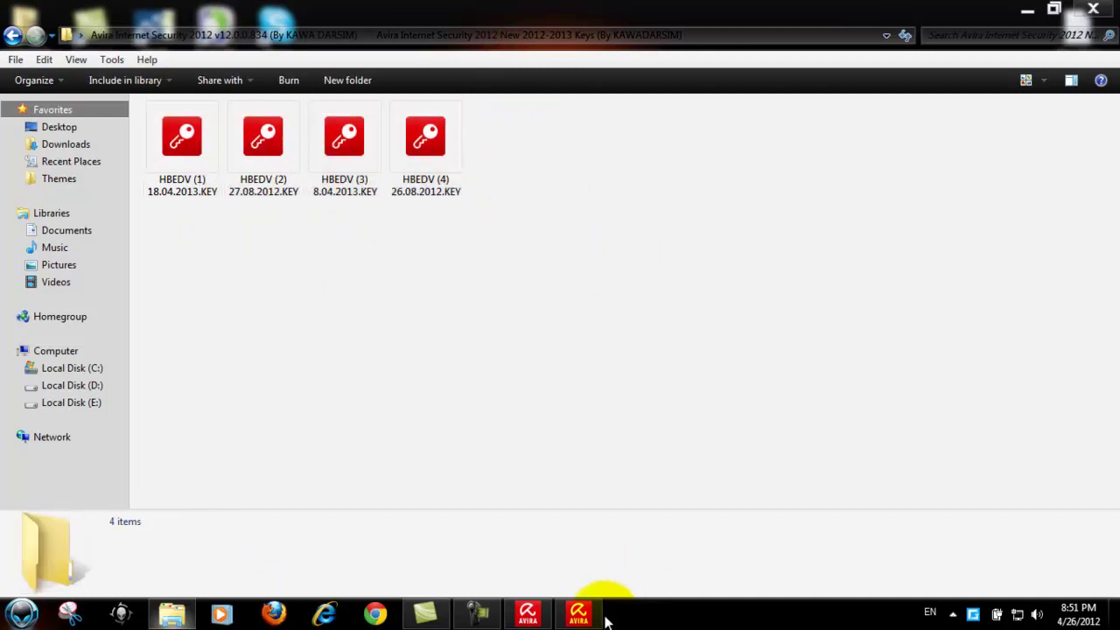
Keep the Updater window in view until the update completes, allowing the GuardMailRu Module's TCP connection
left_click(612, 525)
left_click_drag(583, 207, 630, 126)
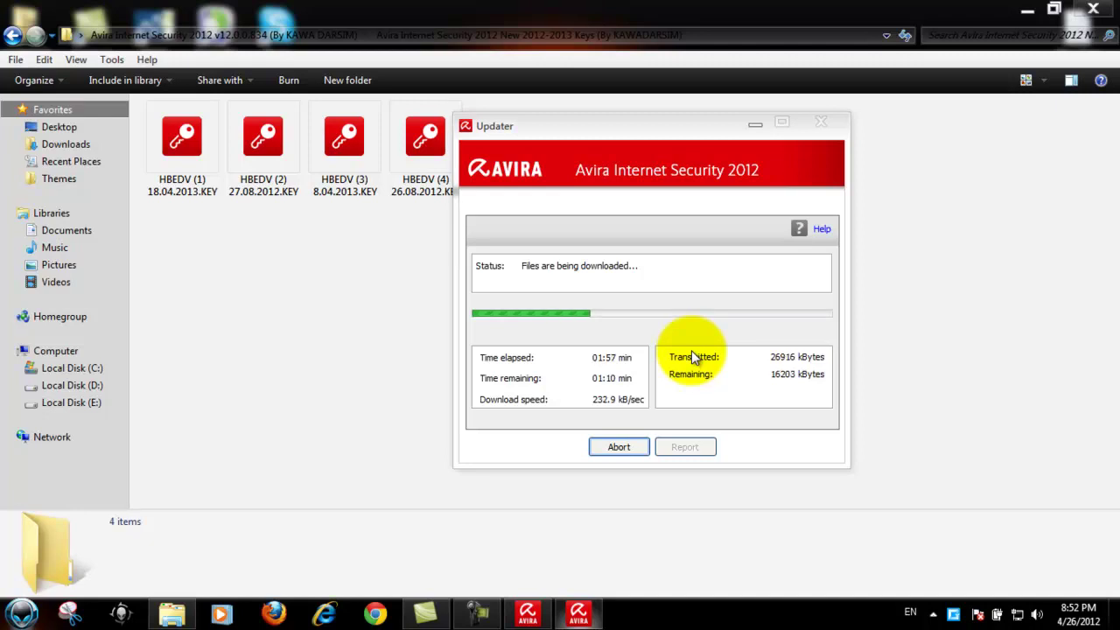
left_click_drag(647, 132, 588, 143)
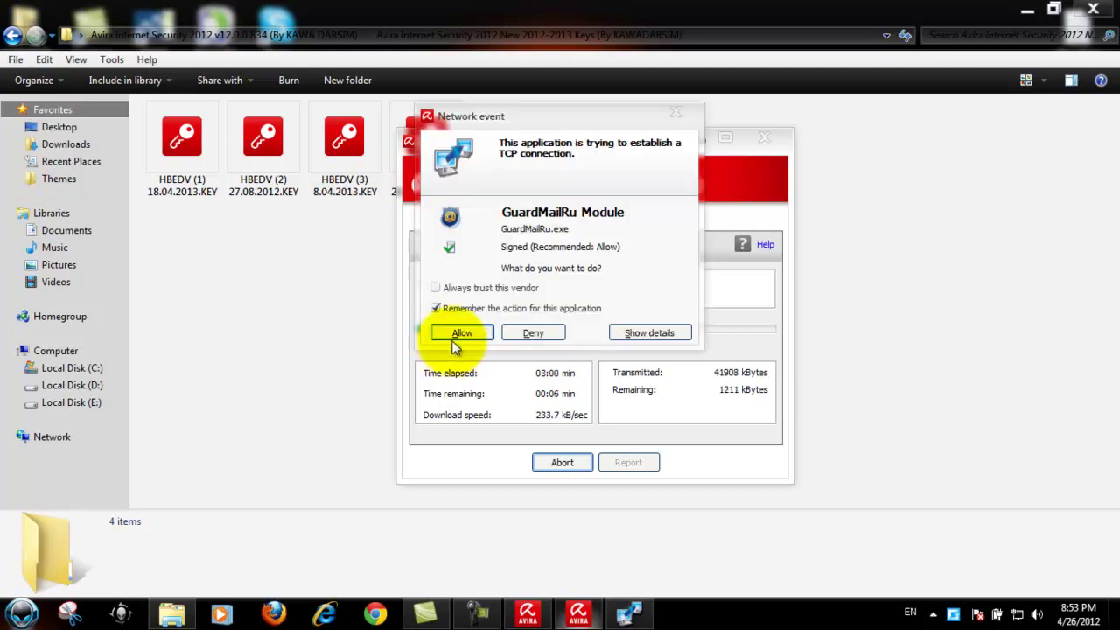
left_click(461, 333)
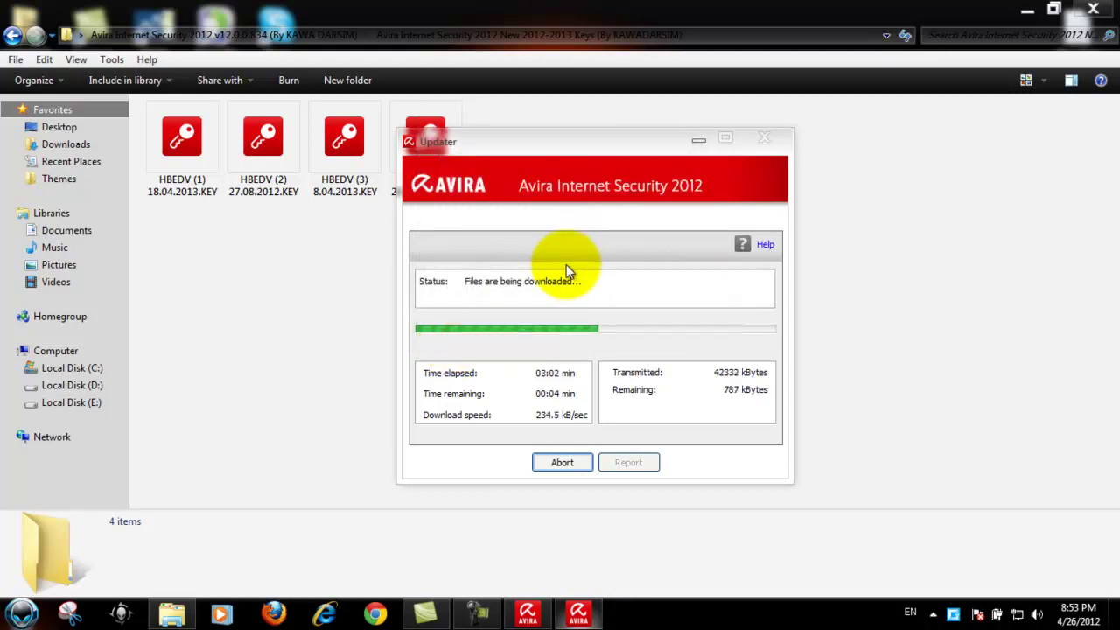
mouse_move(596, 145)
left_mouse_down()
mouse_move(615, 154)
mouse_move(594, 142)
left_mouse_up()
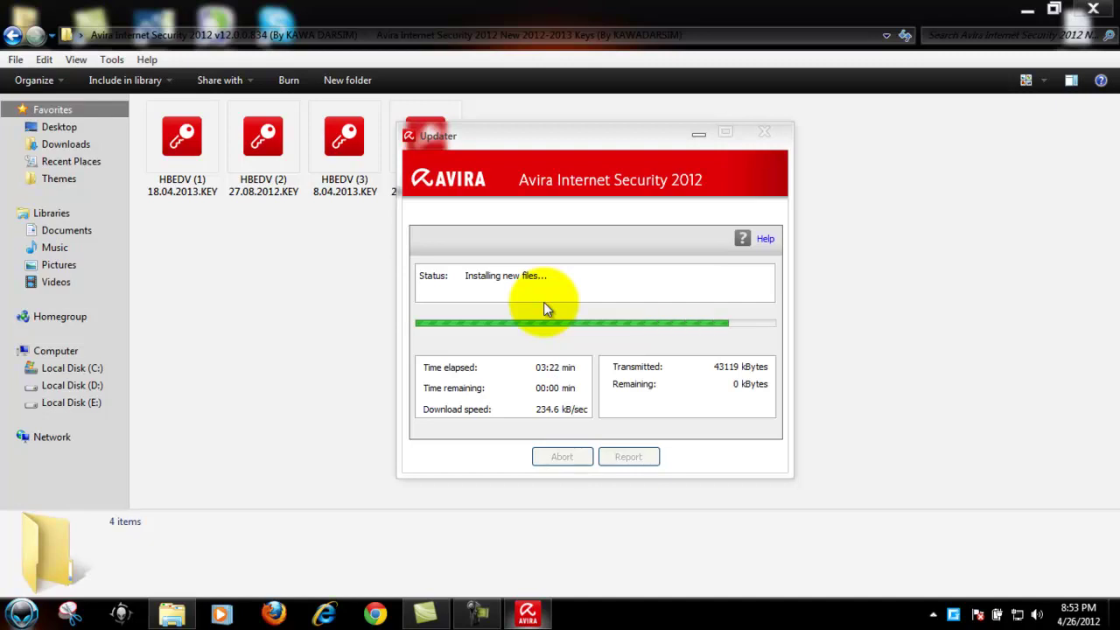
left_click_drag(645, 135, 642, 125)
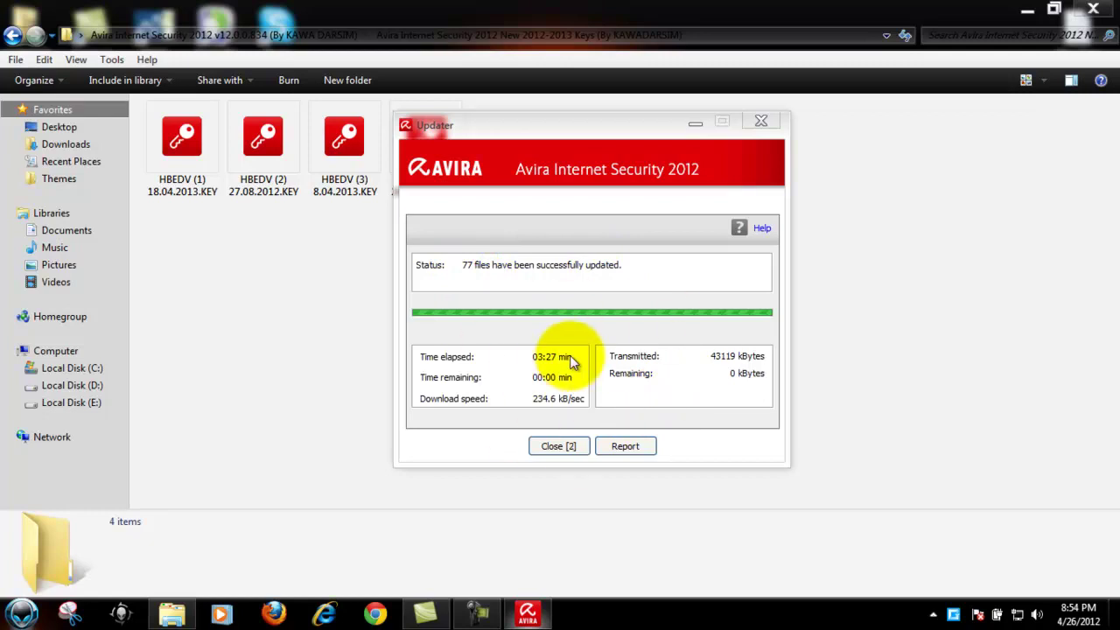
left_click(609, 129)
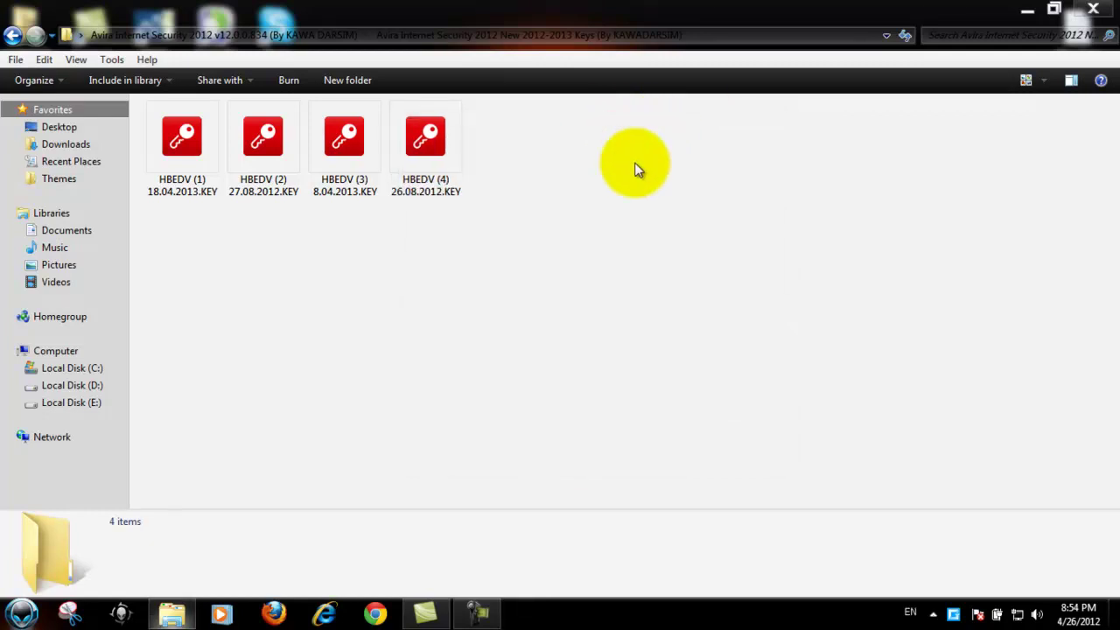
Minimize the keys folder window and reopen the Avira status window from the notification area to check the protection, update and activation status
left_click(1029, 9)
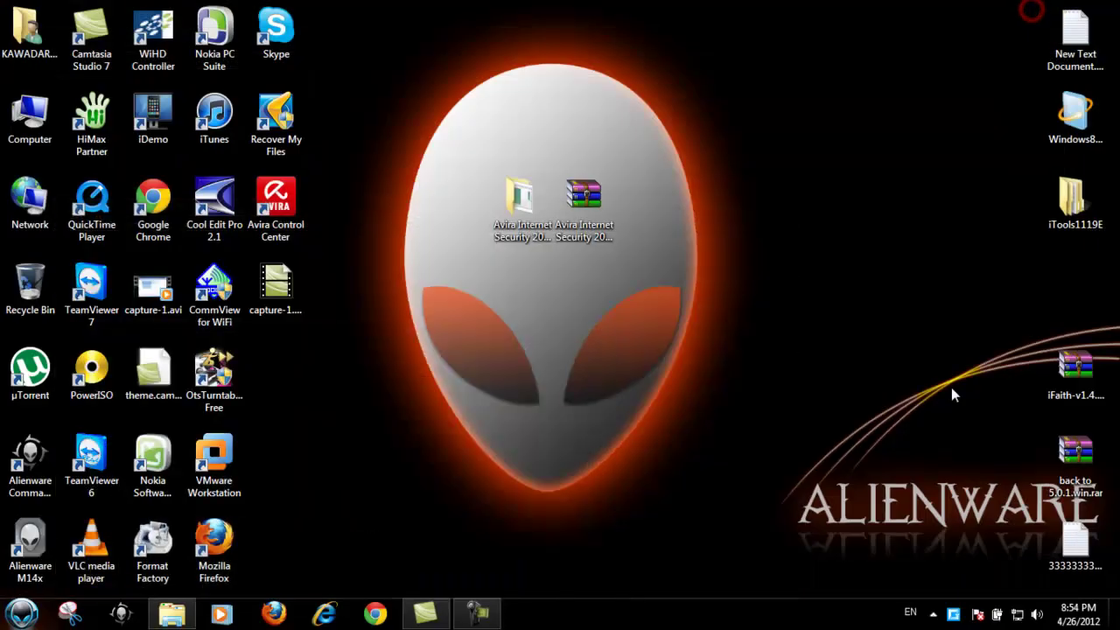
left_click(933, 613)
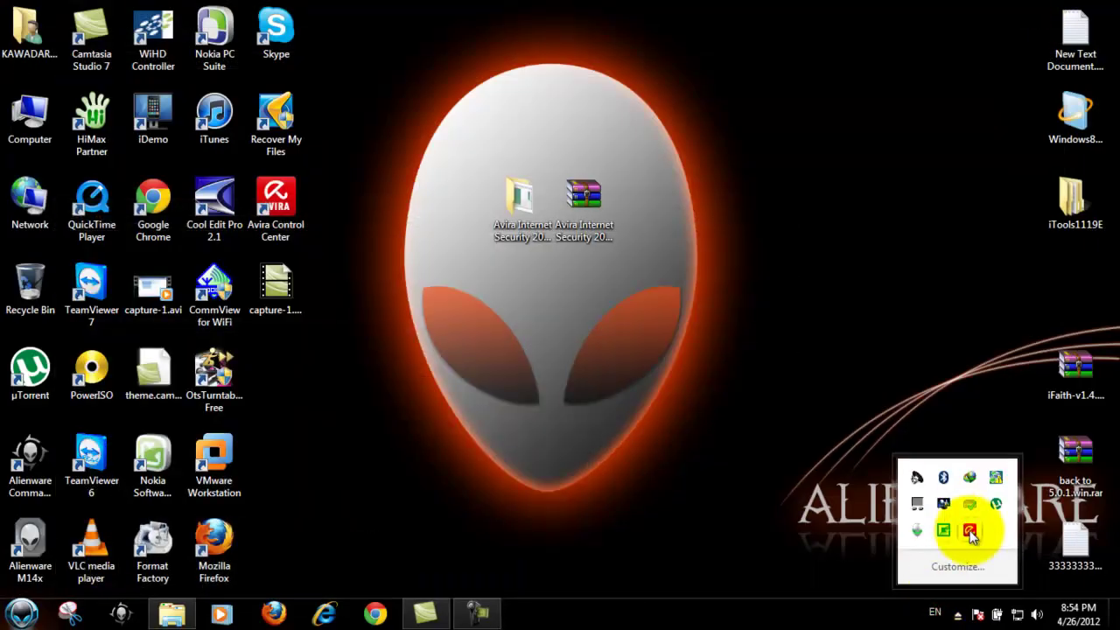
double_click(969, 531)
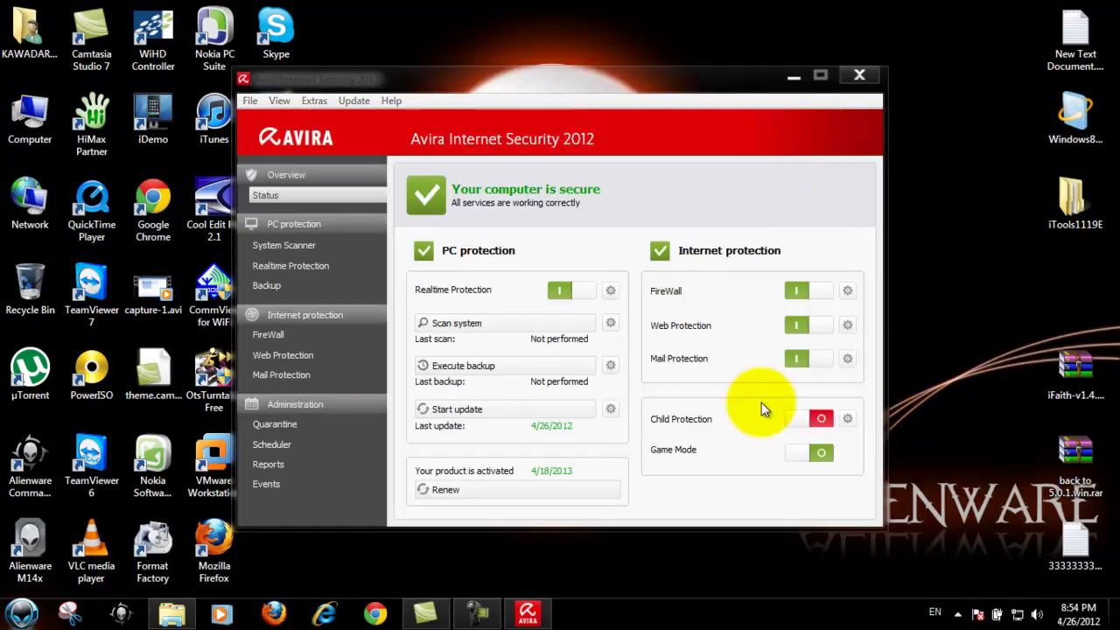
left_click_drag(578, 75, 573, 61)
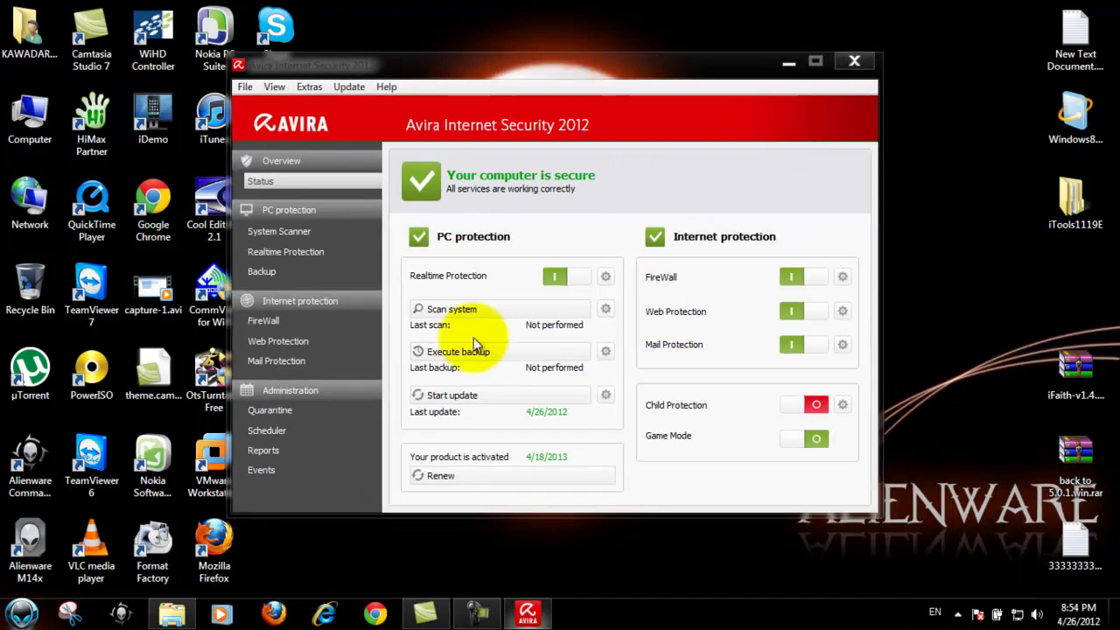